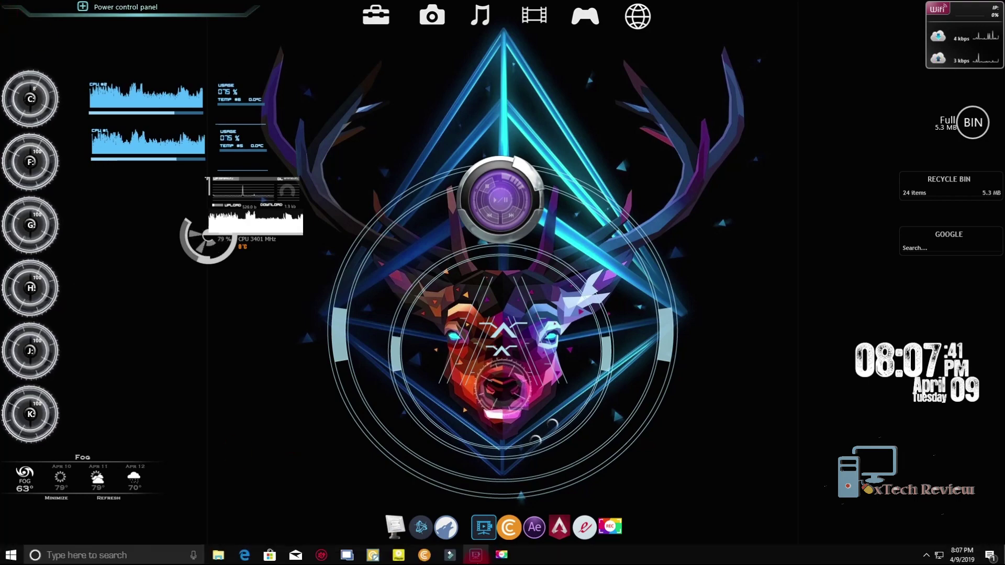
- Switch to Movavi Video Editor, play the project from its beginning and lower the preview volume
{"action": "left_click", "coordinate": [474, 554]}
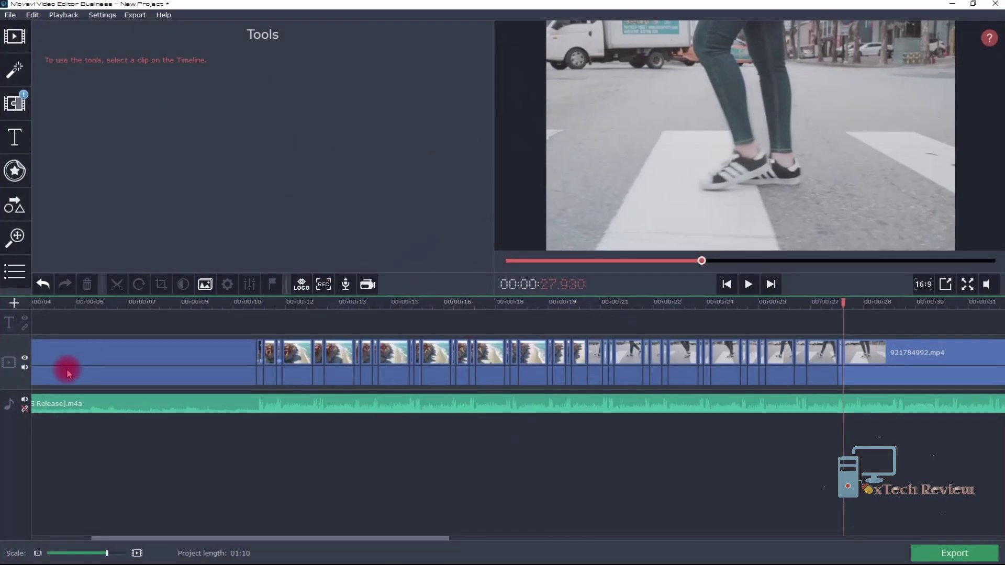
{"action": "left_click", "coordinate": [185, 350]}
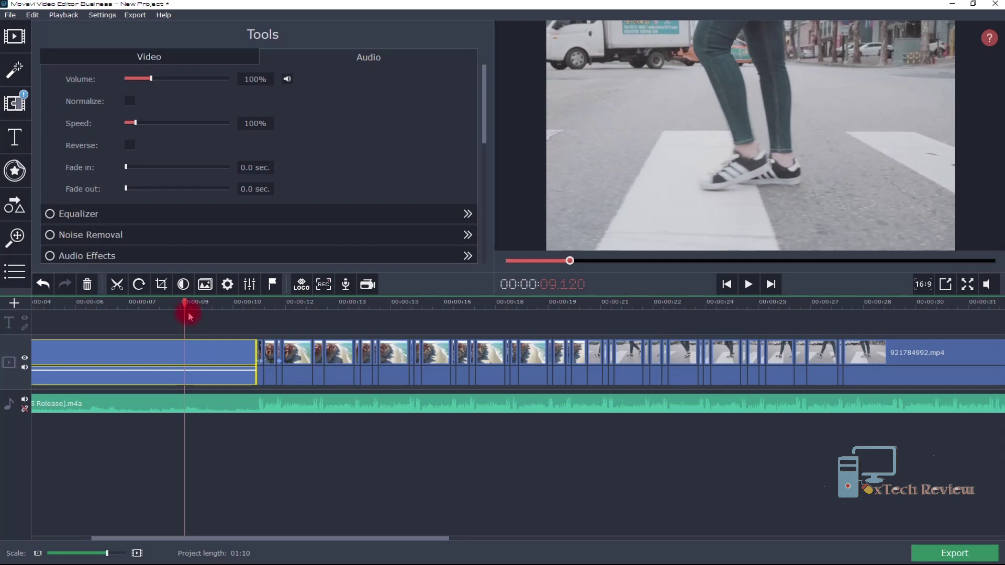
{"action": "left_click_drag", "start_coordinate": [185, 303], "coordinate": [1, 303]}
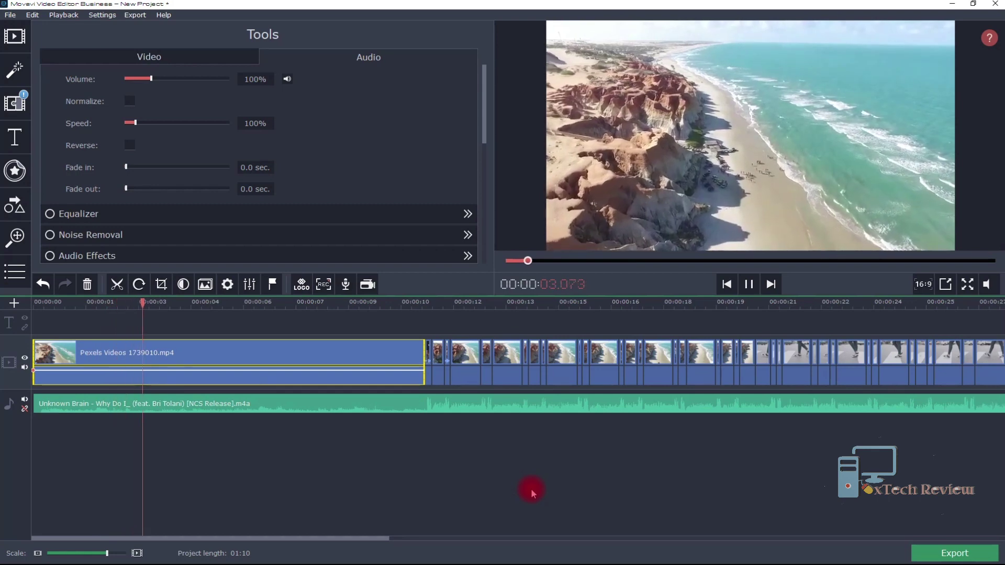
{"action": "mouse_move", "coordinate": [987, 285]}
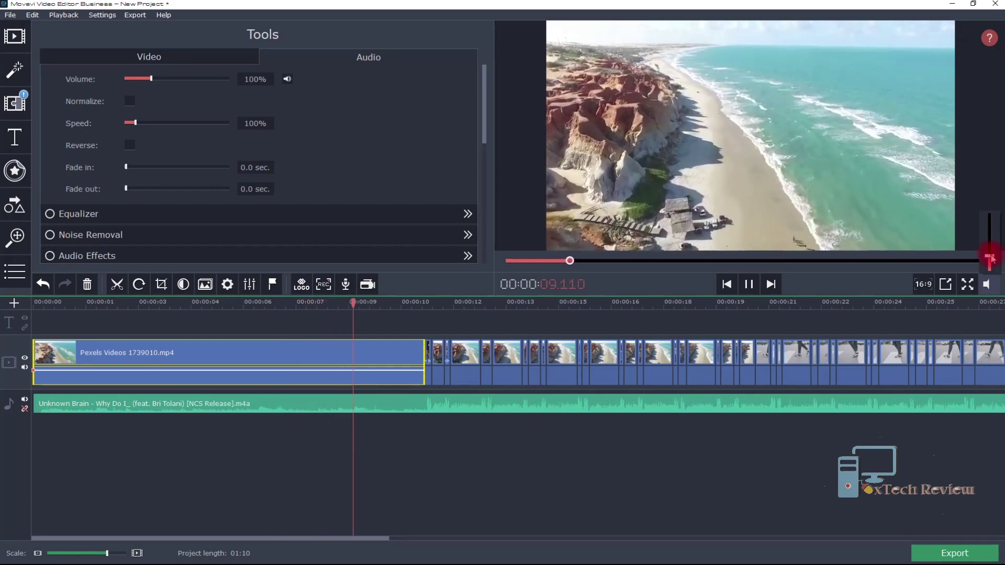
{"action": "left_click_drag", "start_coordinate": [990, 257], "coordinate": [990, 264]}
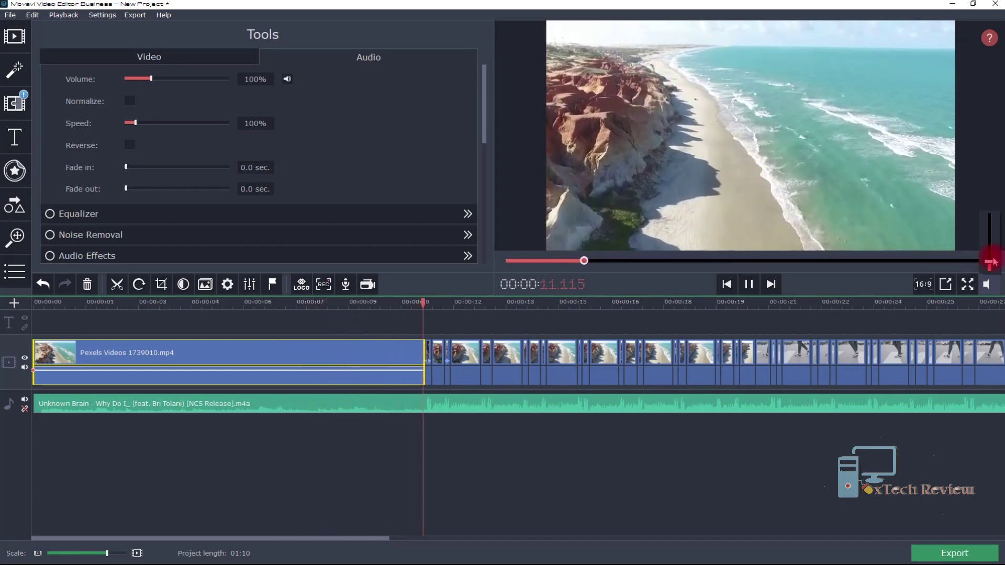
{"action": "left_click", "coordinate": [760, 285]}
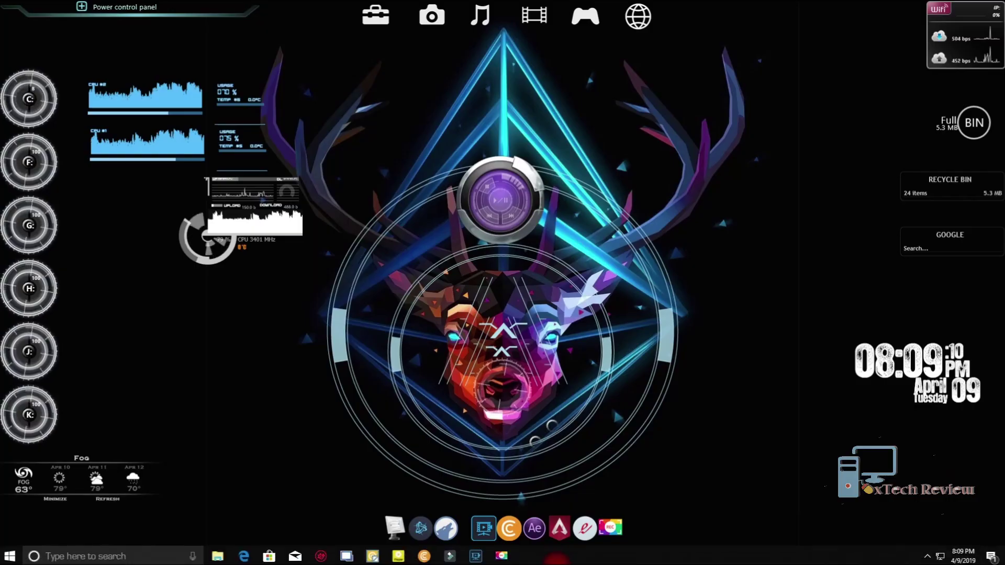
- Split the 921784992.mp4 clip at about 28.305 s, on the beat visible in the music waveform
{"action": "left_click", "coordinate": [478, 559]}
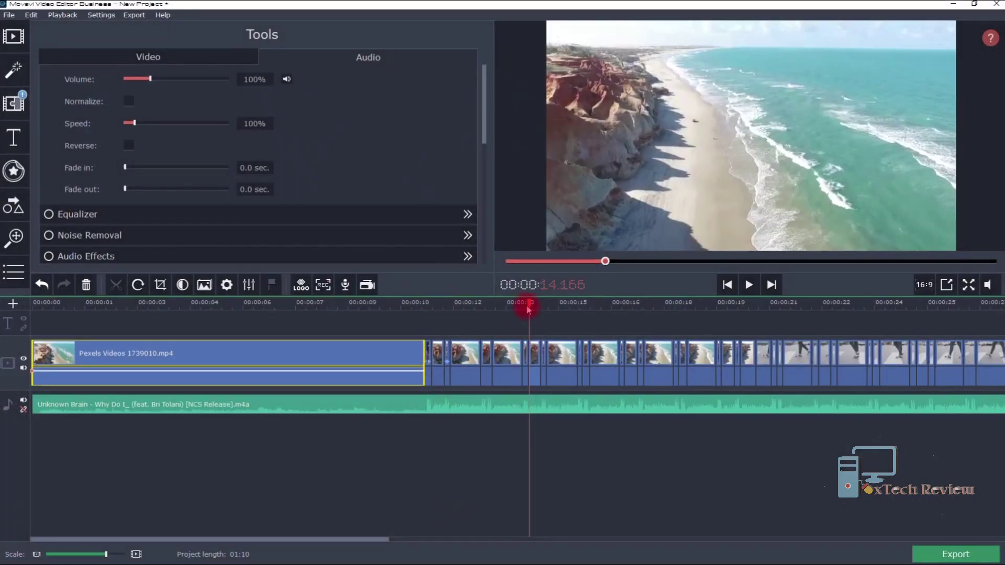
{"action": "left_click_drag", "start_coordinate": [530, 303], "coordinate": [523, 401]}
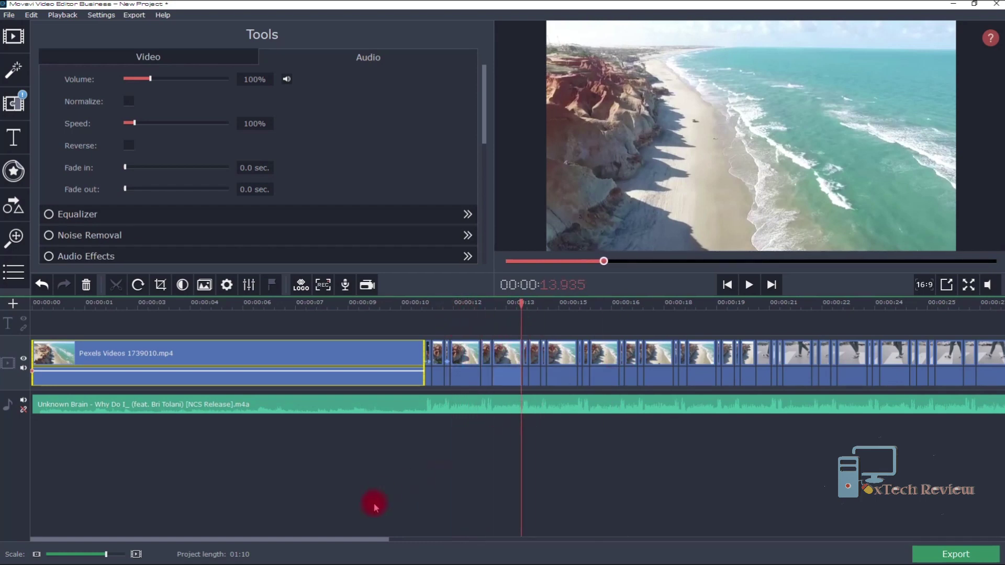
{"action": "left_click_drag", "start_coordinate": [365, 546], "coordinate": [493, 546]}
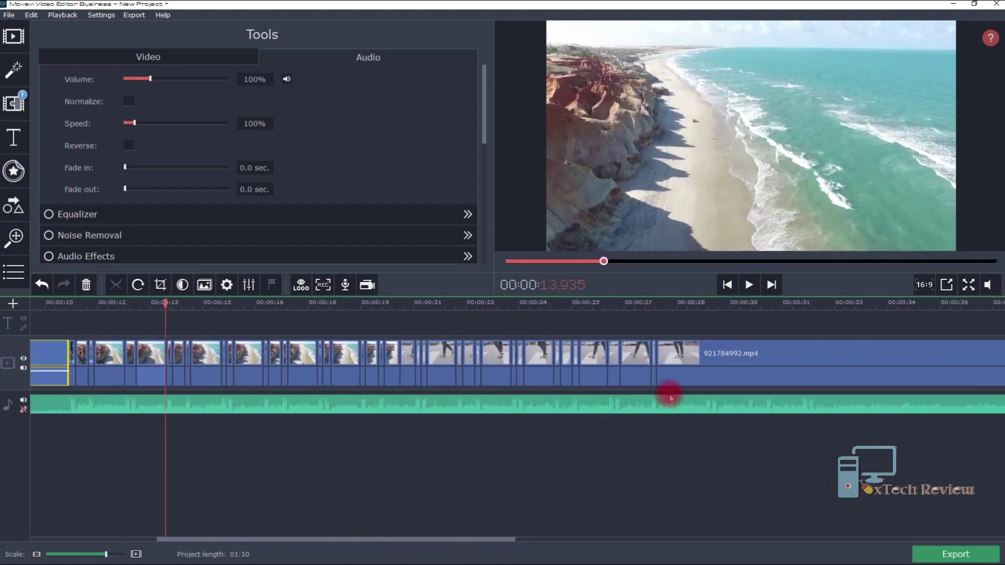
{"action": "left_click", "coordinate": [672, 376]}
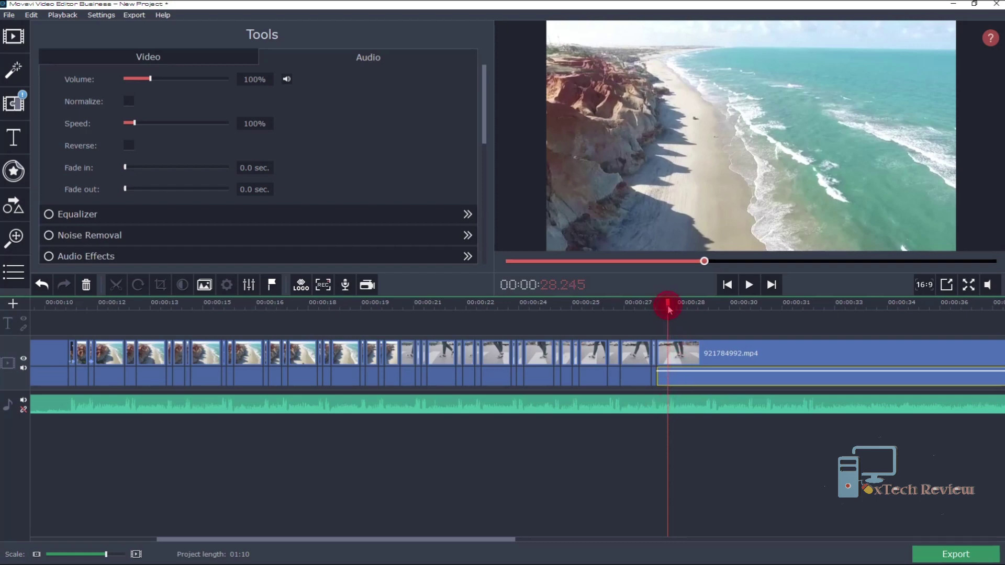
{"action": "left_click_drag", "start_coordinate": [668, 305], "coordinate": [669, 312]}
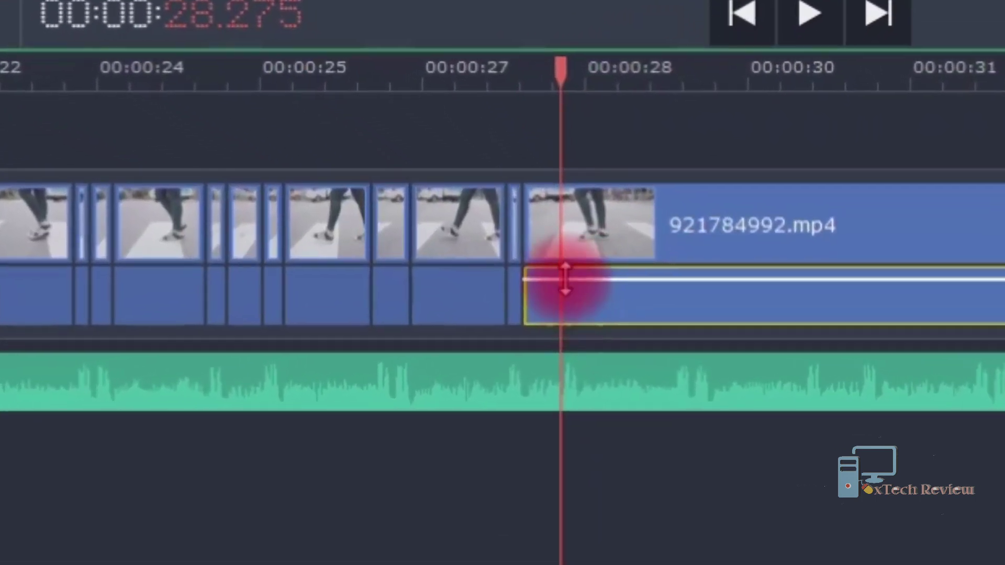
{"action": "left_click", "coordinate": [586, 278]}
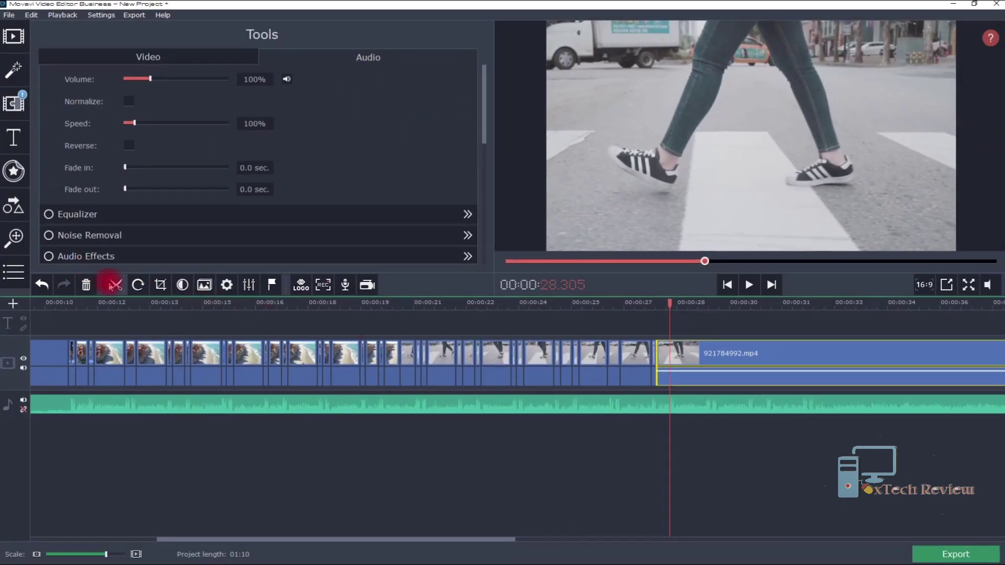
{"action": "left_click", "coordinate": [115, 285]}
- Cut the rest of 921784992.mp4 at the next music beats, including splits at 29.655 s and 30.525 s
{"action": "left_click", "coordinate": [722, 401]}
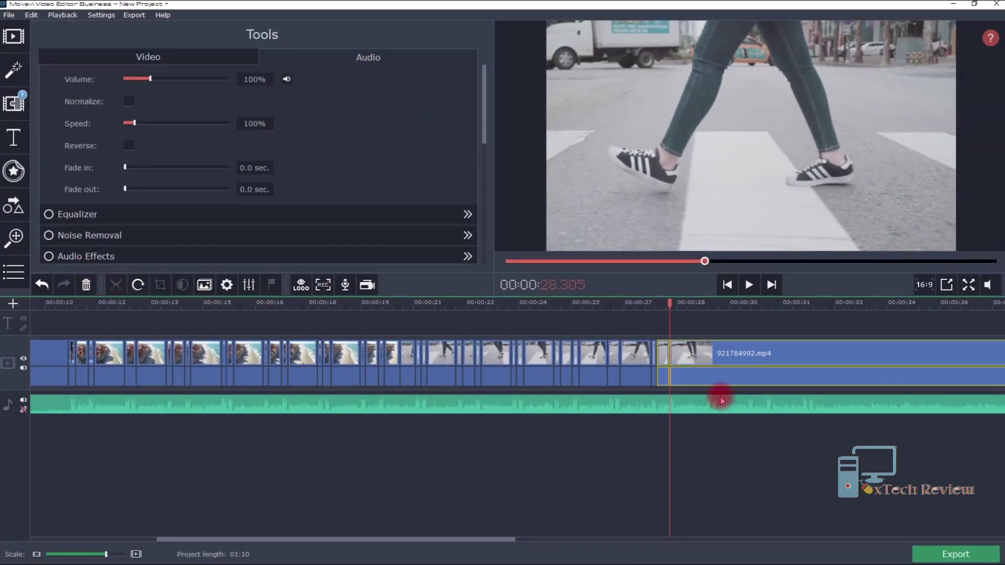
{"action": "left_click_drag", "start_coordinate": [670, 303], "coordinate": [717, 309]}
{"action": "left_click", "coordinate": [115, 286]}
{"action": "left_click", "coordinate": [113, 287]}
{"action": "left_click", "coordinate": [115, 286]}
{"action": "left_click", "coordinate": [115, 286]}
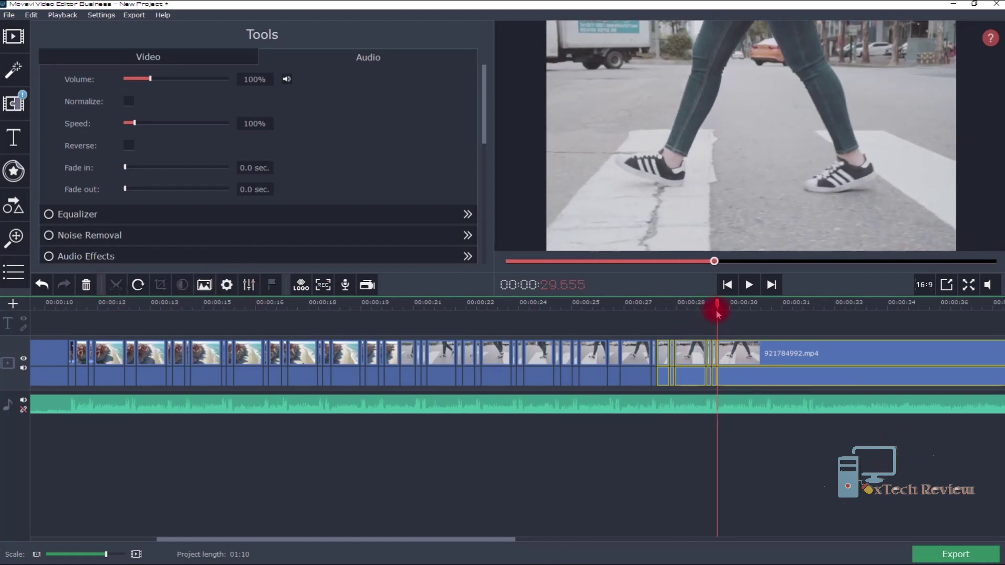
{"action": "left_click", "coordinate": [747, 318]}
{"action": "left_click", "coordinate": [115, 285]}
- Split 921784992.mp4 just after 30.525 s and again at 31.050 s and 31.185 s to match the beats
{"action": "left_click_drag", "start_coordinate": [402, 539], "coordinate": [498, 539]}
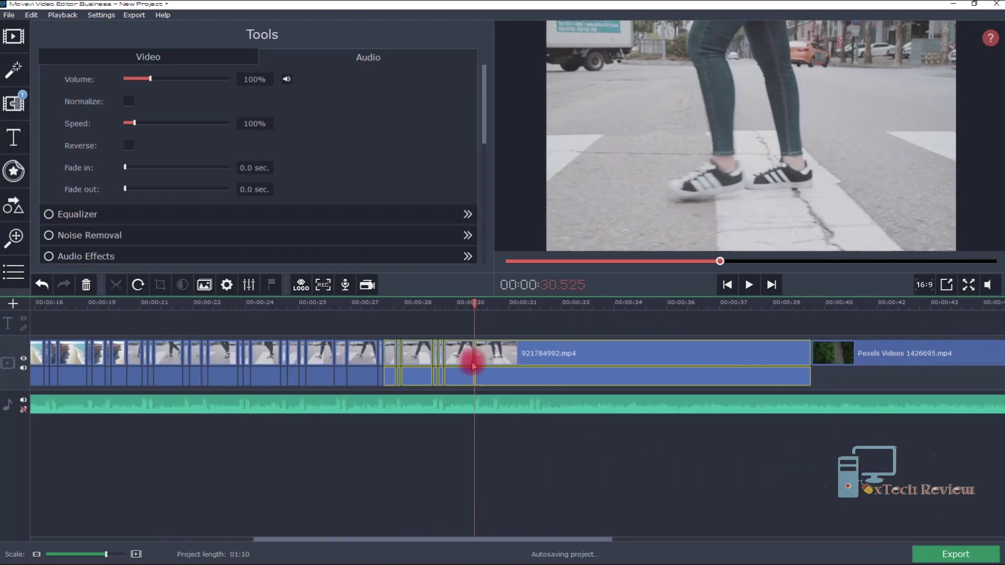
{"action": "left_click", "coordinate": [480, 305]}
{"action": "key", "text": "ctrl+b"}
{"action": "left_click", "coordinate": [493, 306]}
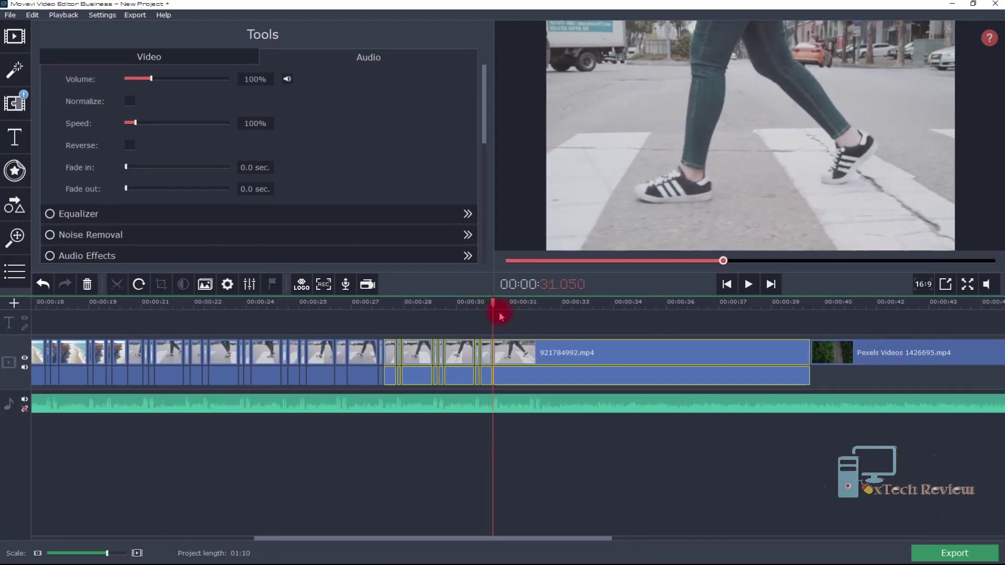
{"action": "left_click", "coordinate": [116, 285]}
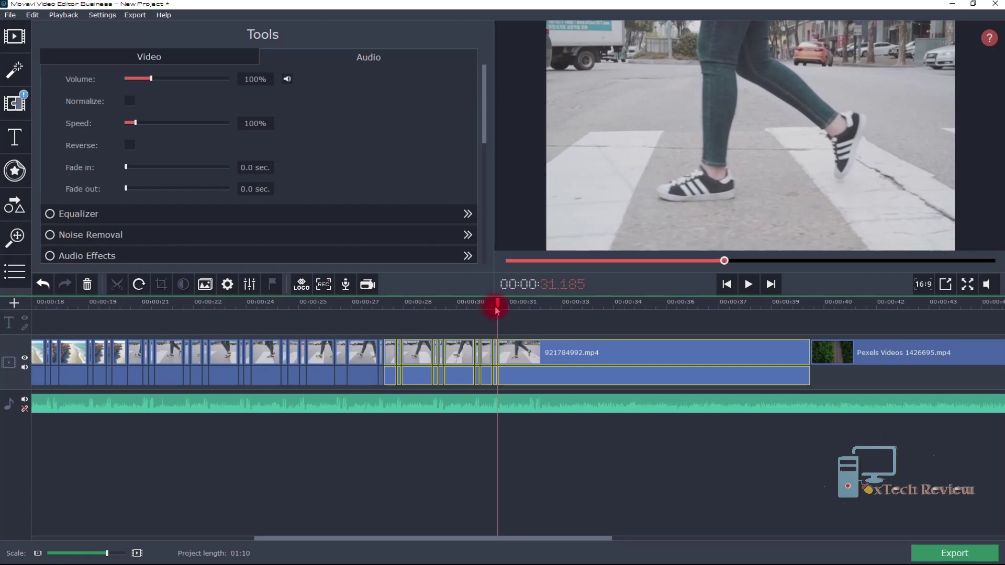
- Continue the beat cuts in 921784992.mp4 with splits at 32.115 s, shortly after it, and at 32.415 s
{"action": "left_click", "coordinate": [528, 309]}
{"action": "left_click", "coordinate": [117, 284]}
{"action": "left_click", "coordinate": [535, 306]}
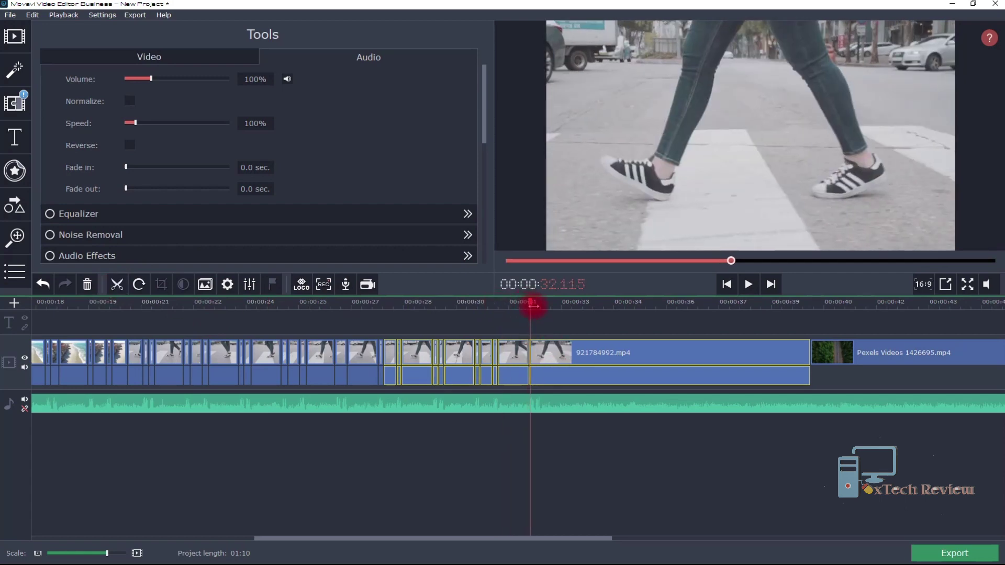
{"action": "left_click", "coordinate": [116, 285]}
{"action": "left_click", "coordinate": [533, 306]}
{"action": "left_click_drag", "start_coordinate": [534, 302], "coordinate": [540, 304]}
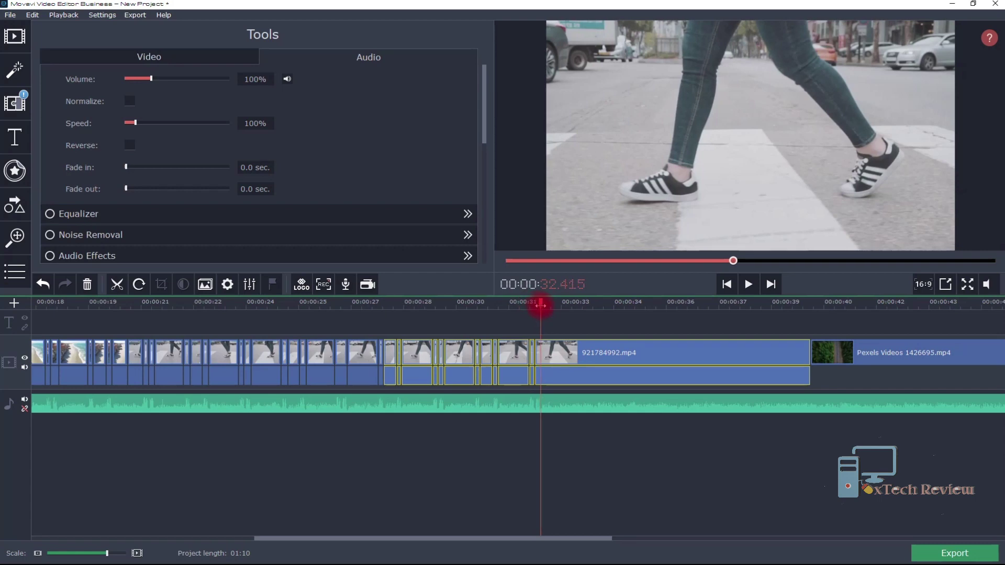
{"action": "left_click", "coordinate": [115, 285]}
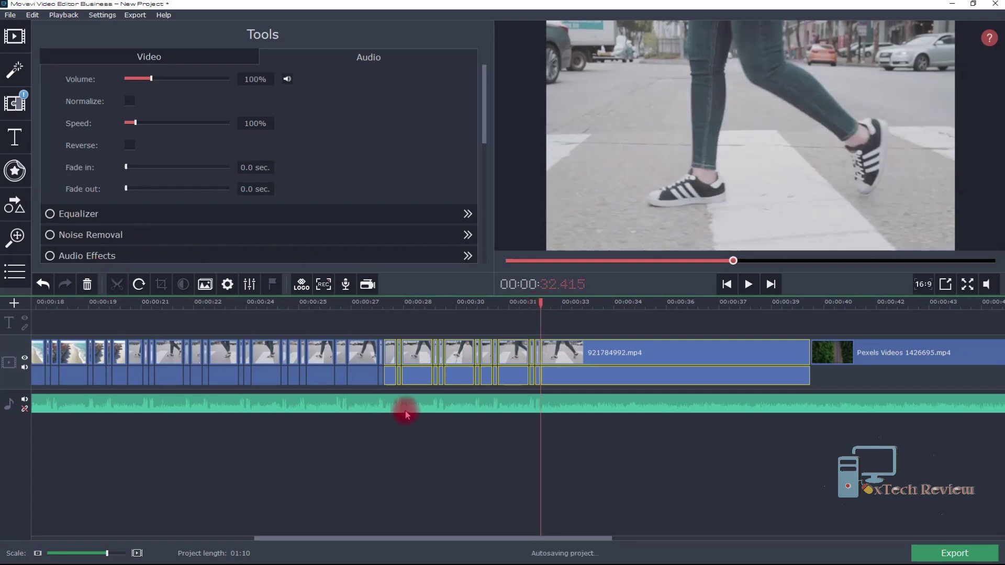
- Add a Zoom in effect to the short Pexels Videos 1739010.mp4 segment between about 12.78 s and 13.11 s
{"action": "left_click_drag", "start_coordinate": [543, 304], "coordinate": [320, 538]}
{"action": "left_click", "coordinate": [327, 383]}
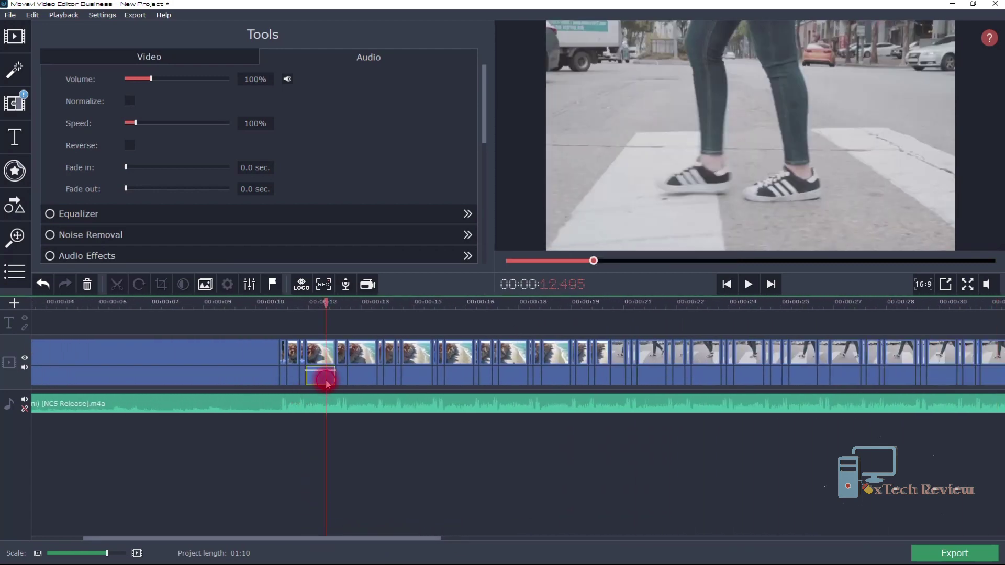
{"action": "left_click", "coordinate": [341, 377]}
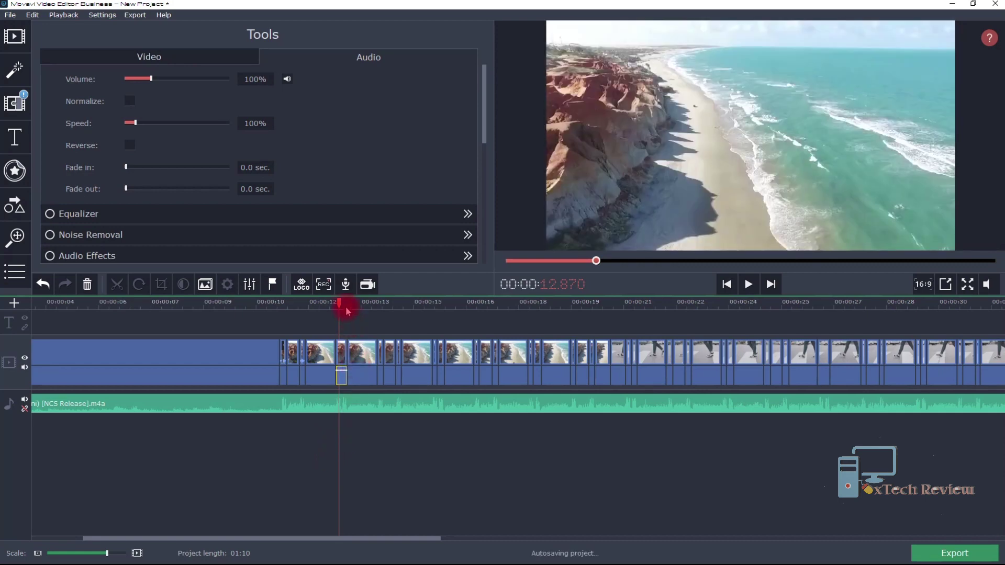
{"action": "left_click_drag", "start_coordinate": [342, 302], "coordinate": [342, 302]}
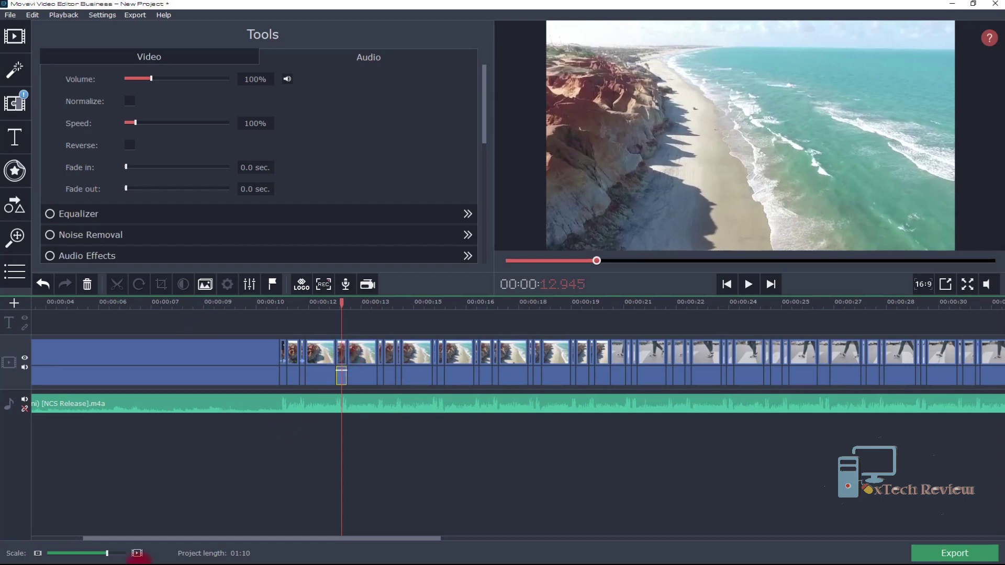
{"action": "left_click_drag", "start_coordinate": [109, 557], "coordinate": [126, 555]}
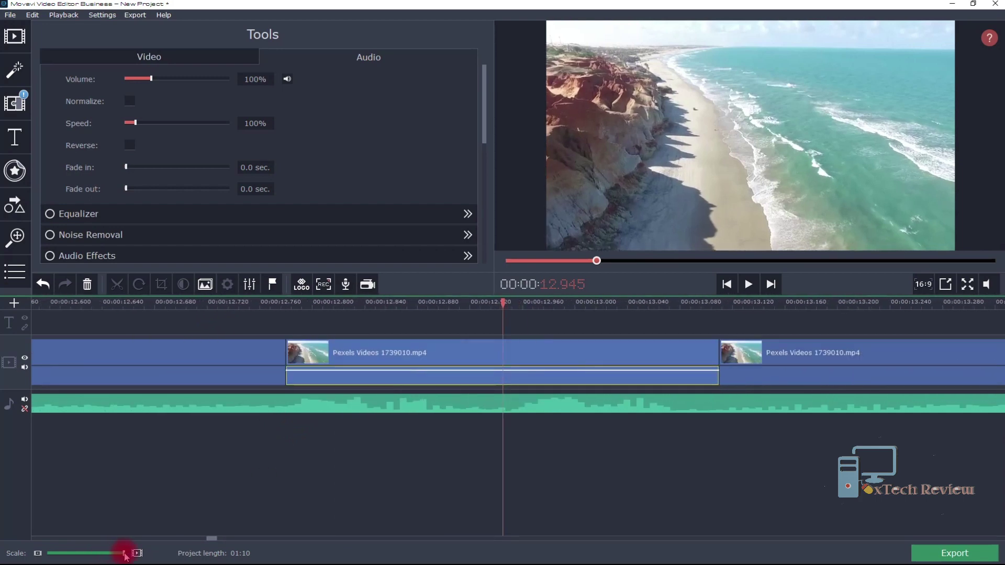
{"action": "left_click", "coordinate": [361, 351]}
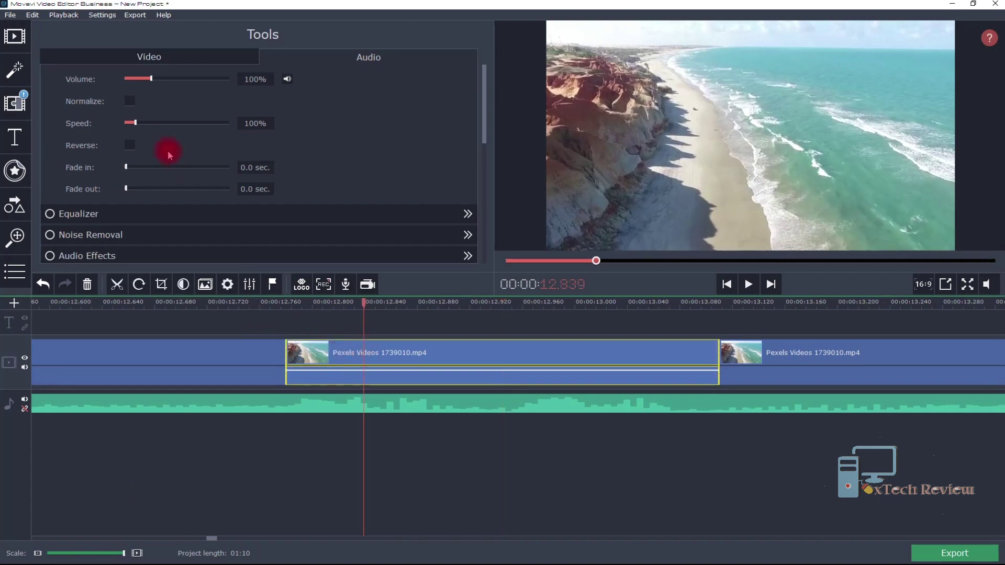
{"action": "left_click", "coordinate": [16, 267]}
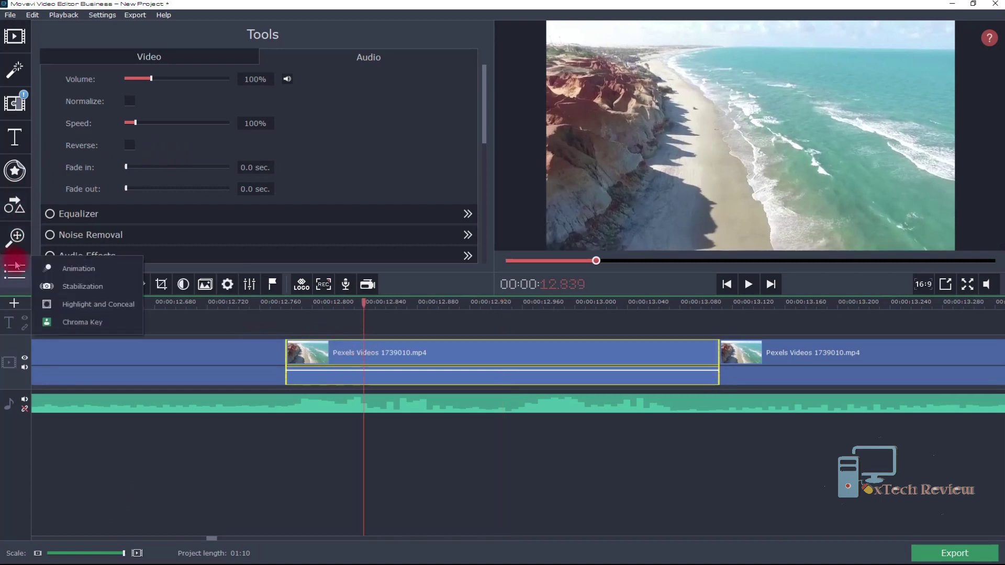
{"action": "left_click", "coordinate": [21, 246]}
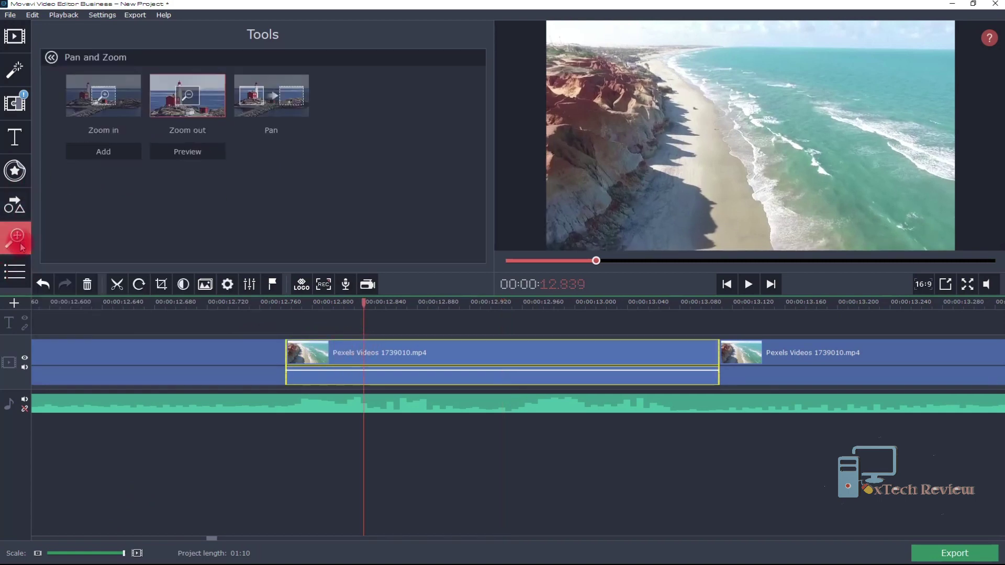
{"action": "left_click", "coordinate": [103, 152]}
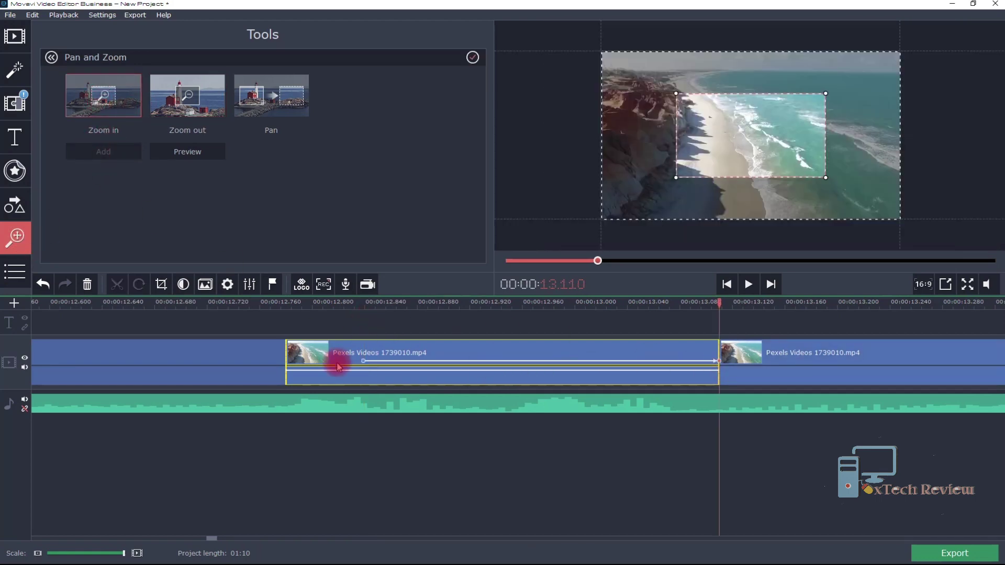
- Shorten the Zoom in effect and move it to the start of the segment, beginning at about 12.782 s
{"action": "left_click_drag", "start_coordinate": [362, 361], "coordinate": [557, 378]}
{"action": "left_click", "coordinate": [629, 368]}
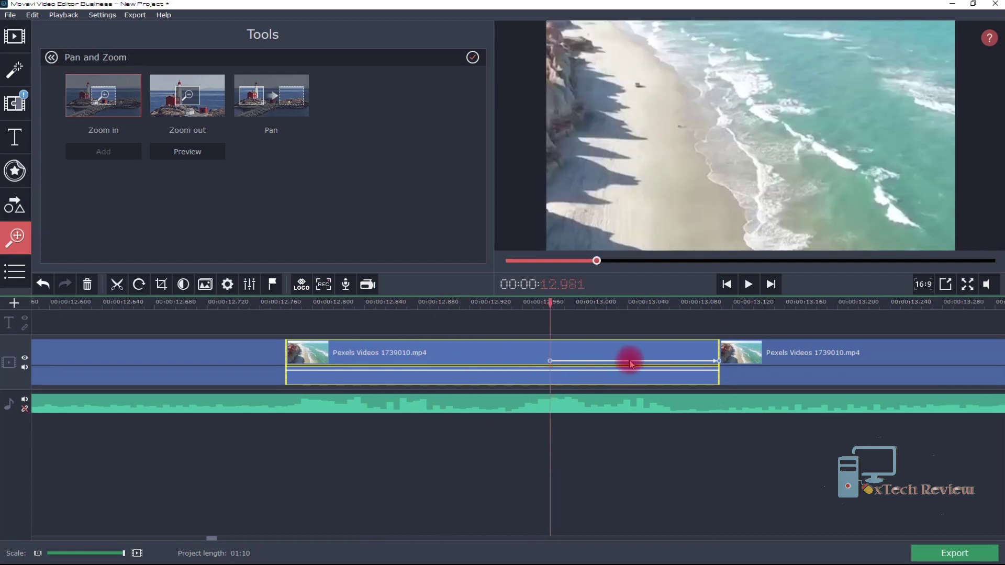
{"action": "left_click_drag", "start_coordinate": [626, 361], "coordinate": [365, 360]}
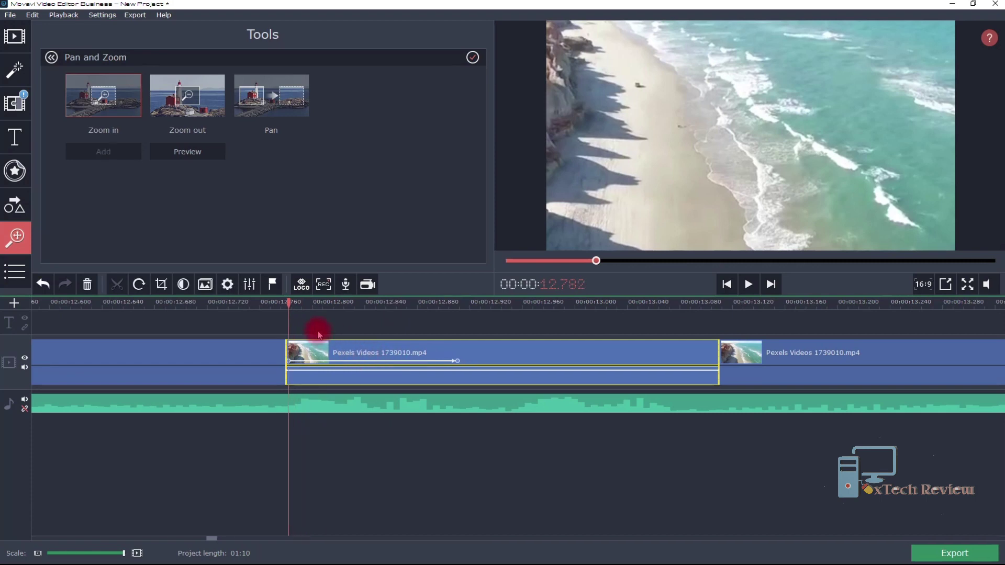
{"action": "left_click", "coordinate": [290, 306]}
- Add a Zoom out effect to the same segment, starting at about 12.941 s and running to the segment's end
{"action": "left_click_drag", "start_coordinate": [348, 316], "coordinate": [470, 325]}
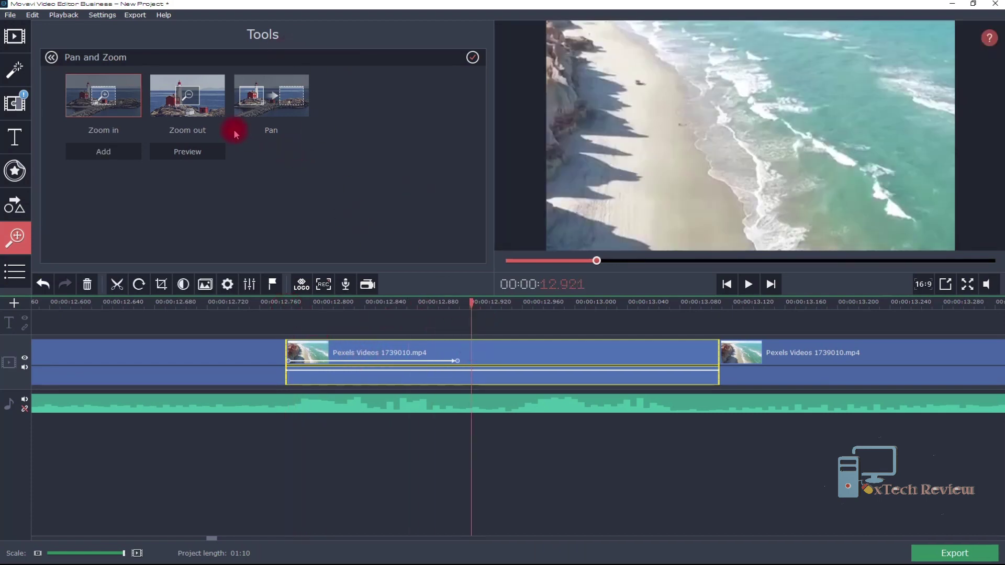
{"action": "left_click", "coordinate": [193, 100]}
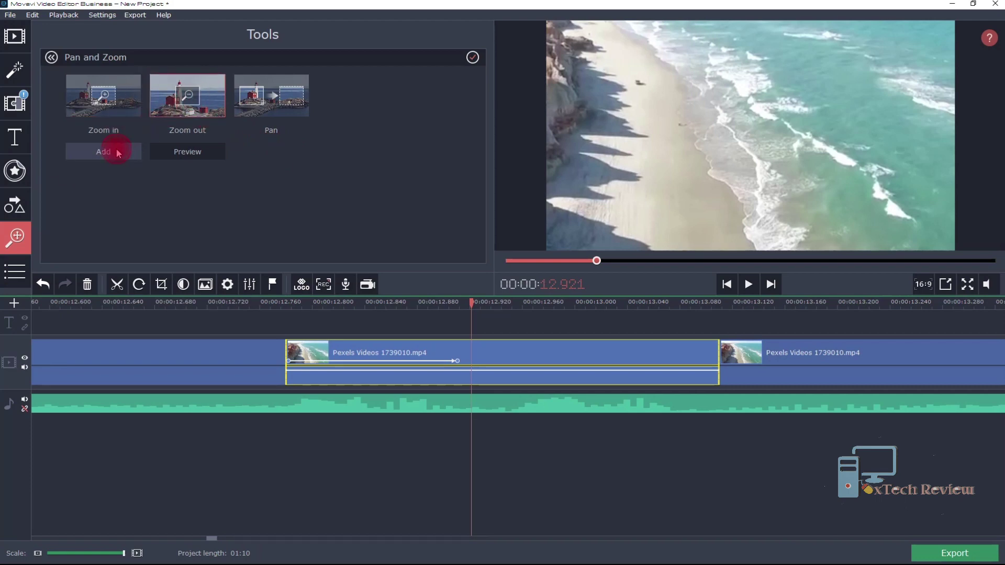
{"action": "left_click", "coordinate": [117, 152]}
{"action": "left_click_drag", "start_coordinate": [561, 354], "coordinate": [497, 361]}
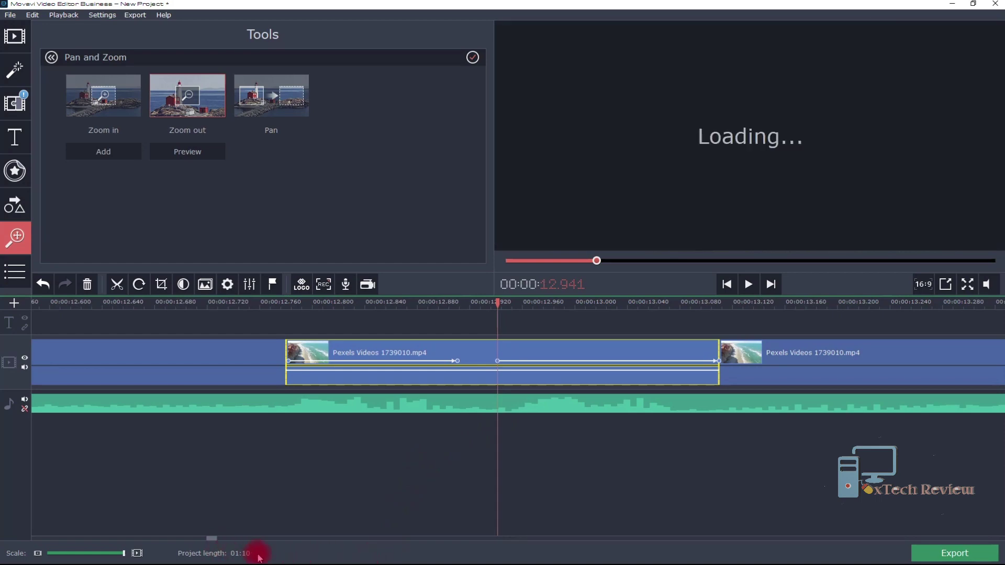
{"action": "left_click", "coordinate": [790, 346]}
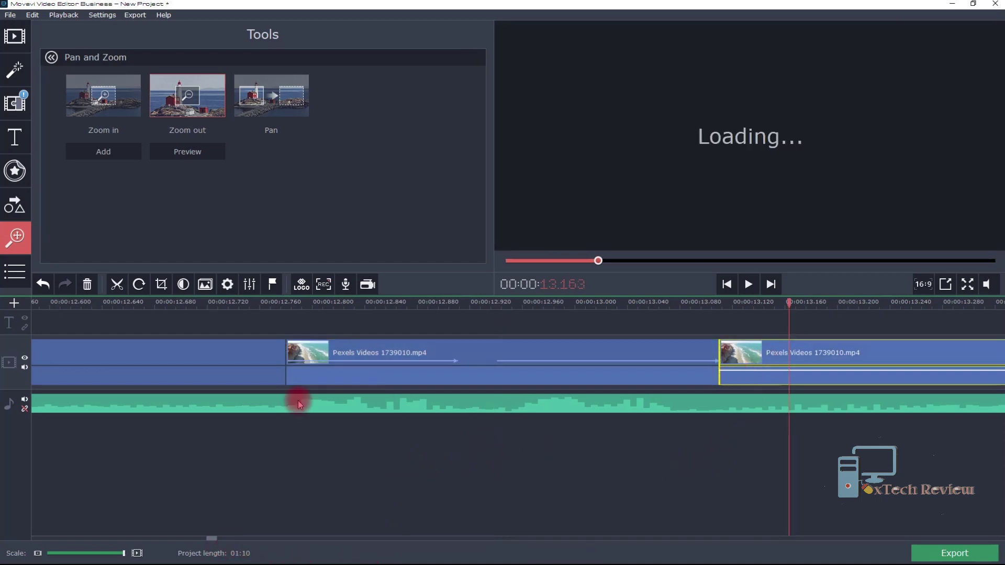
{"action": "left_click", "coordinate": [100, 554]}
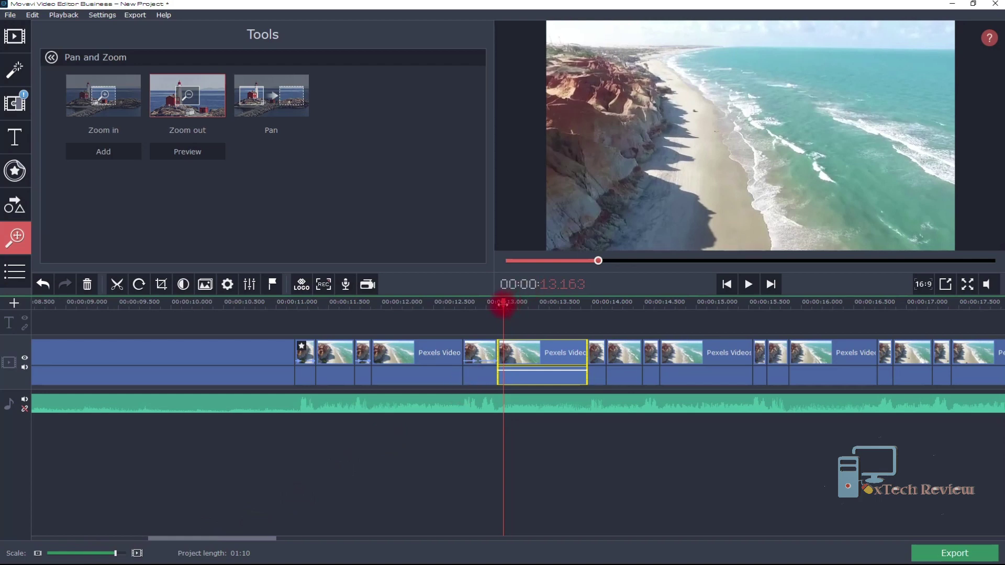
- Select the short Pexels Videos 1739010.mp4 segment between about 13.97 s and 14.15 s and place the playhead inside it
{"action": "left_click_drag", "start_coordinate": [579, 324], "coordinate": [589, 327]}
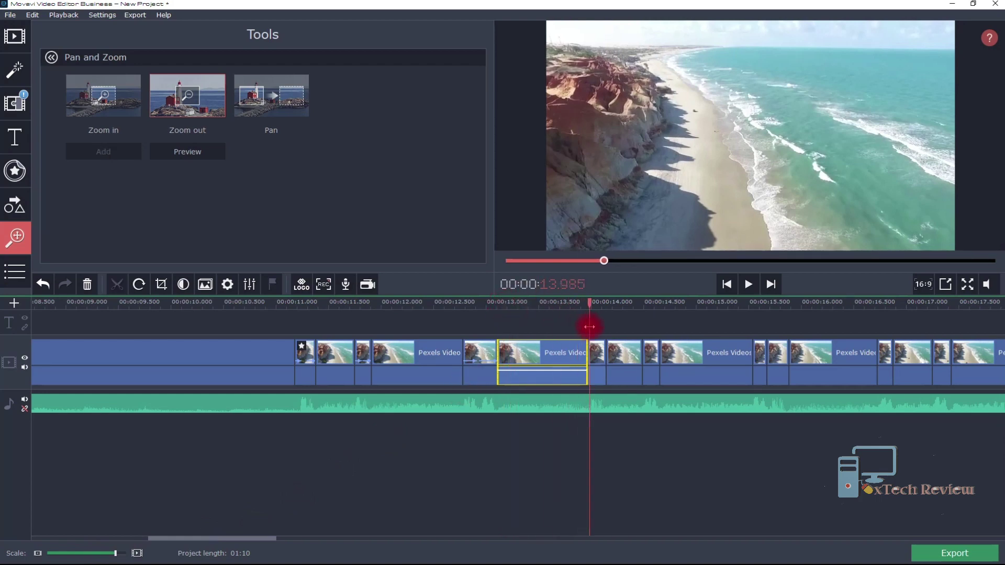
{"action": "left_click", "coordinate": [599, 360]}
{"action": "left_click_drag", "start_coordinate": [117, 555], "coordinate": [125, 555]}
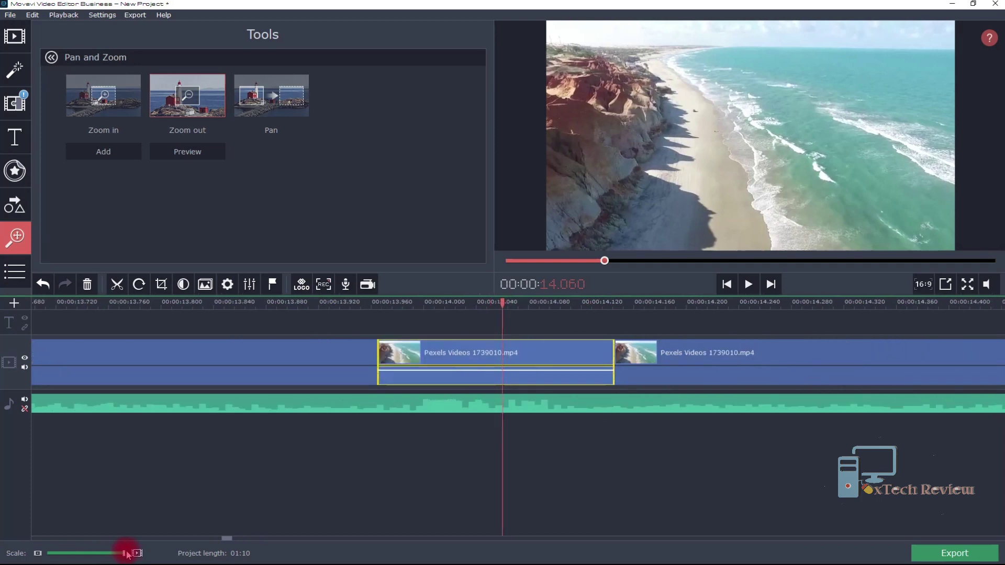
{"action": "left_click_drag", "start_coordinate": [501, 297], "coordinate": [453, 310]}
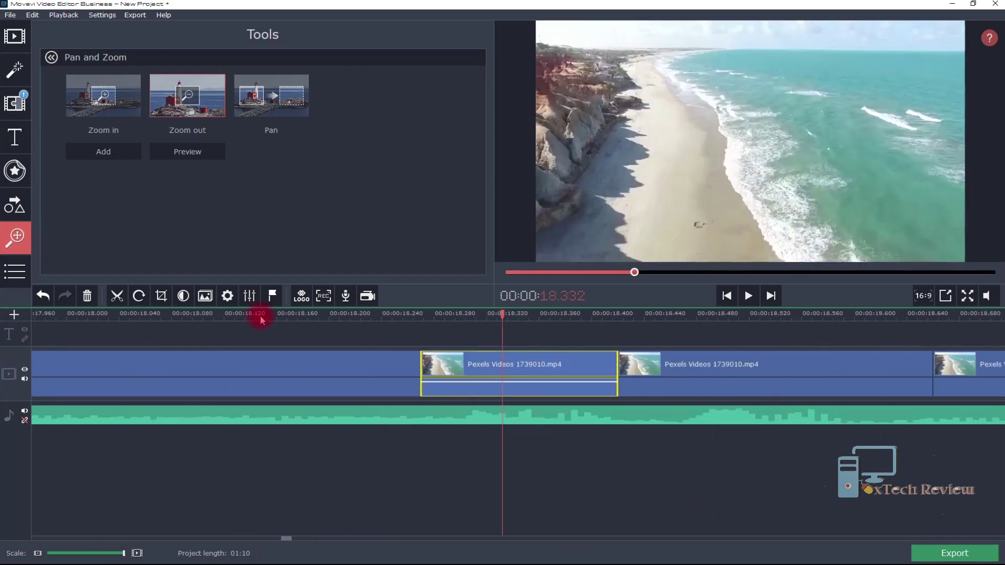
- Add a Zoom in effect to the short Pexels Videos 1739010.mp4 segment between about 17.43 s and 17.58 s
{"action": "left_click_drag", "start_coordinate": [505, 381], "coordinate": [556, 380]}
{"action": "left_click", "coordinate": [585, 377]}
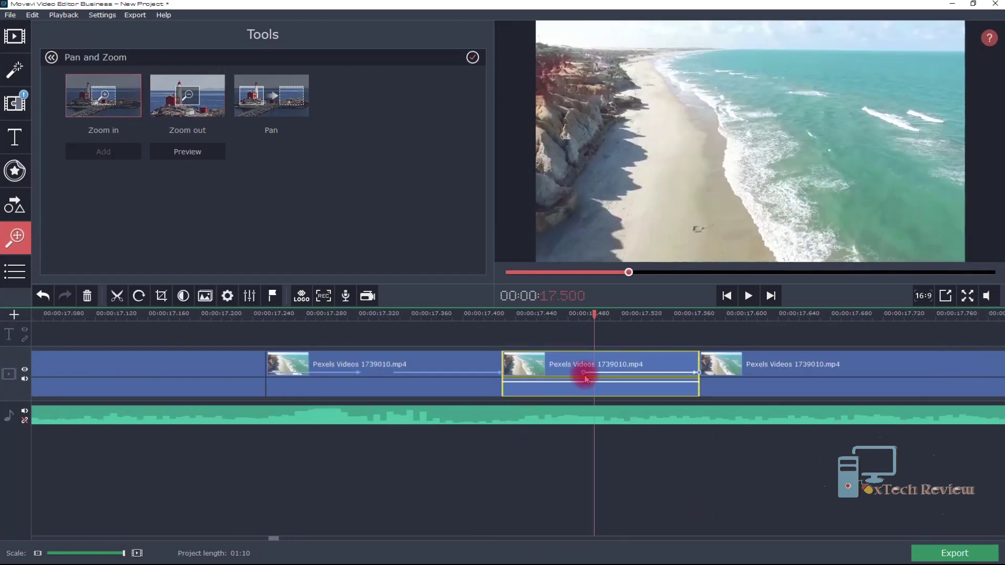
{"action": "left_click", "coordinate": [527, 381]}
{"action": "left_click", "coordinate": [104, 152]}
{"action": "left_click_drag", "start_coordinate": [124, 554], "coordinate": [105, 559]}
{"action": "left_click", "coordinate": [104, 556]}
{"action": "left_click", "coordinate": [104, 556]}
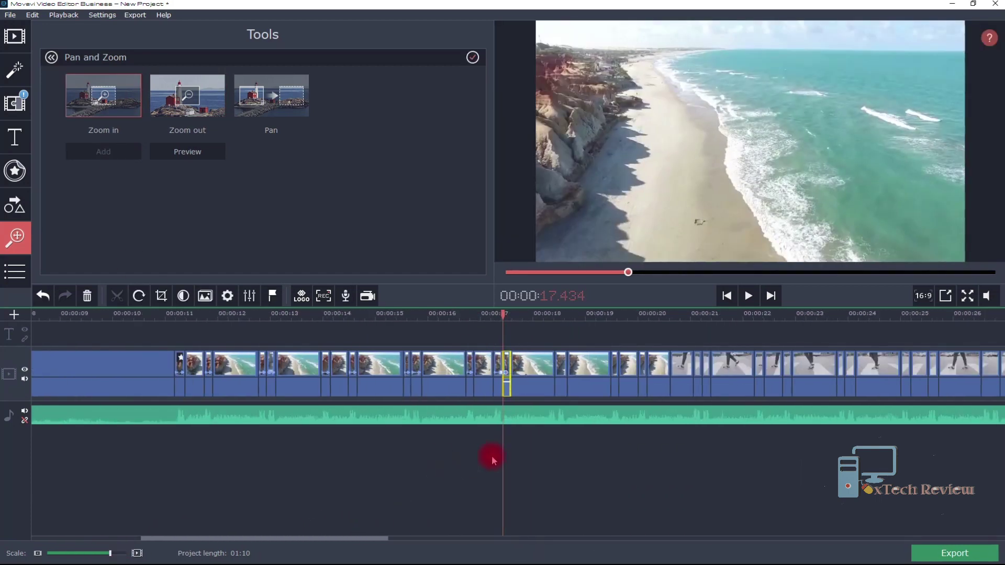
- Add a Zoom in effect to the short Pexels Videos 1739010.mp4 segment between about 18.42 s and 18.66 s
{"action": "left_click", "coordinate": [500, 427]}
{"action": "left_click", "coordinate": [483, 386]}
{"action": "mouse_move", "coordinate": [111, 553]}
{"action": "left_mouse_down"}
{"action": "mouse_move", "coordinate": [128, 556]}
{"action": "mouse_move", "coordinate": [119, 554]}
{"action": "left_mouse_up"}
{"action": "left_click", "coordinate": [702, 377]}
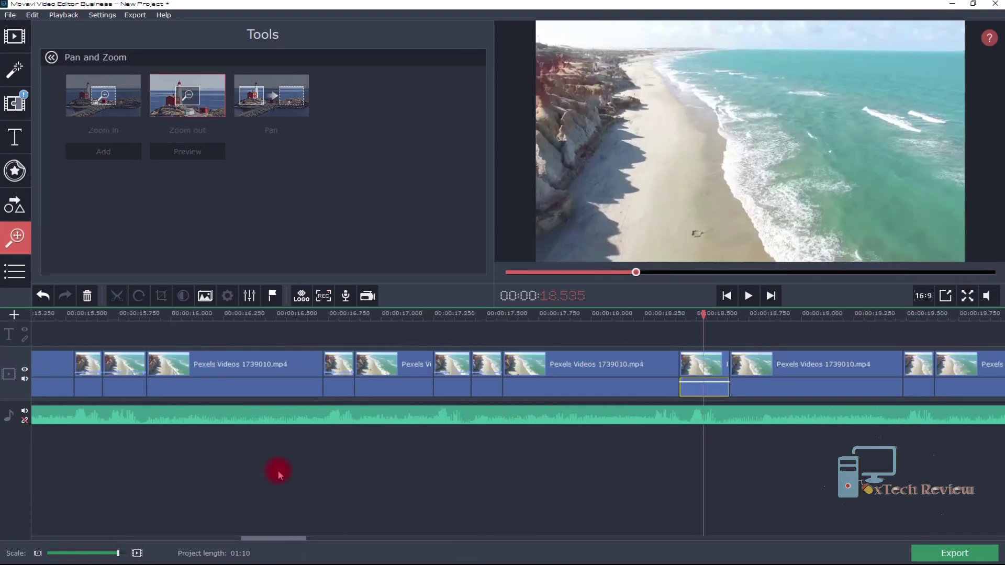
{"action": "left_click", "coordinate": [126, 553]}
{"action": "left_click", "coordinate": [403, 366]}
{"action": "left_click", "coordinate": [103, 152]}
- Adjust the zoom effects in the 18.42 s segment so that they reach the segment's end
{"action": "mouse_move", "coordinate": [404, 372]}
{"action": "left_mouse_down"}
{"action": "mouse_move", "coordinate": [531, 375]}
{"action": "mouse_move", "coordinate": [397, 375]}
{"action": "left_mouse_up"}
{"action": "left_click_drag", "start_coordinate": [490, 373], "coordinate": [667, 373]}
{"action": "left_click_drag", "start_coordinate": [124, 554], "coordinate": [118, 553]}
- Add a Zoom in effect to the short segment between about 19.49 s and 19.64 s and fit it into the segment's first part
{"action": "left_click", "coordinate": [596, 371]}
{"action": "left_click", "coordinate": [127, 553]}
{"action": "left_click", "coordinate": [103, 152]}
{"action": "left_click_drag", "start_coordinate": [545, 372], "coordinate": [450, 373]}
{"action": "left_click_drag", "start_coordinate": [527, 372], "coordinate": [483, 370]}
- Add a Zoom out effect to the second part of the 19.49 s segment and extend it to the segment's end
{"action": "left_click", "coordinate": [529, 372]}
{"action": "left_click", "coordinate": [188, 96]}
{"action": "left_click", "coordinate": [103, 152]}
{"action": "left_click_drag", "start_coordinate": [597, 372], "coordinate": [621, 372]}
{"action": "left_click_drag", "start_coordinate": [124, 554], "coordinate": [117, 553]}
- Add a Zoom in effect to the short segment between about 20.01 s and 20.17 s and fit it into the segment's first part
{"action": "left_click", "coordinate": [594, 378]}
{"action": "left_click", "coordinate": [126, 554]}
{"action": "left_click", "coordinate": [458, 365]}
{"action": "left_click", "coordinate": [103, 151]}
{"action": "left_click_drag", "start_coordinate": [458, 372], "coordinate": [561, 375]}
{"action": "left_click_drag", "start_coordinate": [577, 374], "coordinate": [454, 376]}
- Add a Zoom out effect to the second part of the 20.01 s segment and extend it to the segment's end
{"action": "left_click", "coordinate": [535, 370]}
{"action": "left_click", "coordinate": [188, 96]}
{"action": "left_click", "coordinate": [103, 152]}
{"action": "left_click_drag", "start_coordinate": [629, 372], "coordinate": [653, 372]}
{"action": "left_click_drag", "start_coordinate": [124, 553], "coordinate": [117, 554]}
- Add a Zoom in effect to the short 921784992.mp4 segment starting at about 21.06 s and fit it between about 21.06 s and 21.13 s
{"action": "left_click", "coordinate": [705, 374]}
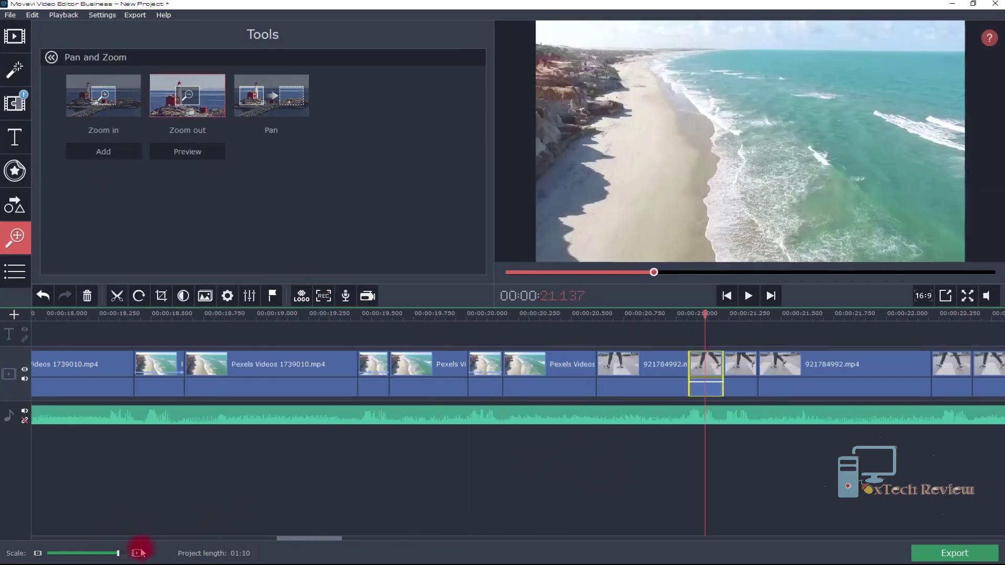
{"action": "left_click", "coordinate": [137, 553]}
{"action": "left_click", "coordinate": [103, 95]}
{"action": "left_click", "coordinate": [111, 152]}
{"action": "left_click_drag", "start_coordinate": [403, 372], "coordinate": [440, 372]}
- Add a Zoom out effect to the same 921784992.mp4 segment, running from about 21.15 s to the segment's end at 21.225 s
{"action": "left_click", "coordinate": [511, 371]}
{"action": "left_click", "coordinate": [187, 96]}
{"action": "left_click", "coordinate": [103, 152]}
{"action": "left_click_drag", "start_coordinate": [595, 372], "coordinate": [619, 372]}
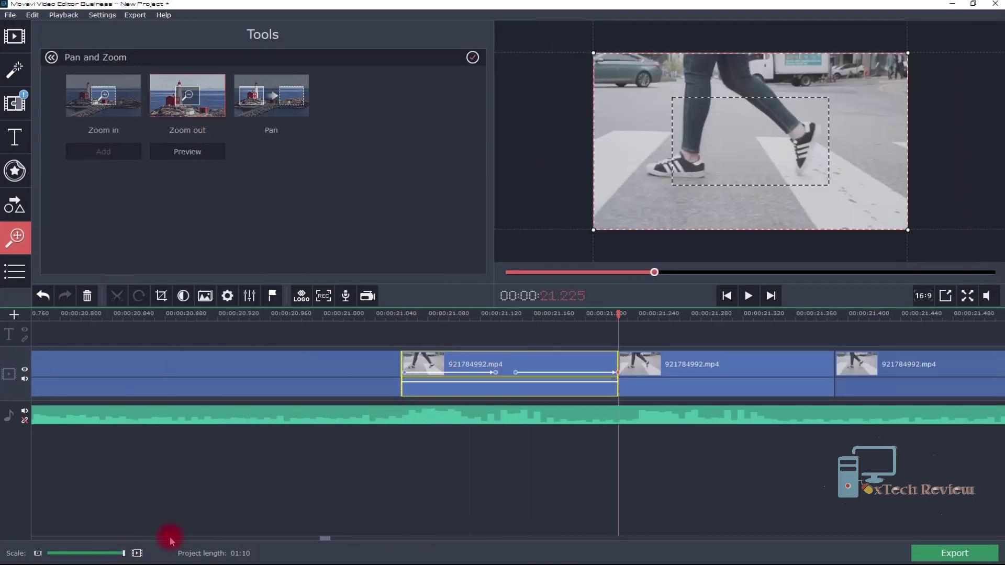
- Add a Zoom in effect to the short 921784992.mp4 segment between about 21.23 s and 21.39 s and adjust its position
{"action": "left_click", "coordinate": [107, 554]}
{"action": "left_click_drag", "start_coordinate": [103, 556], "coordinate": [123, 553]}
{"action": "left_click", "coordinate": [512, 375]}
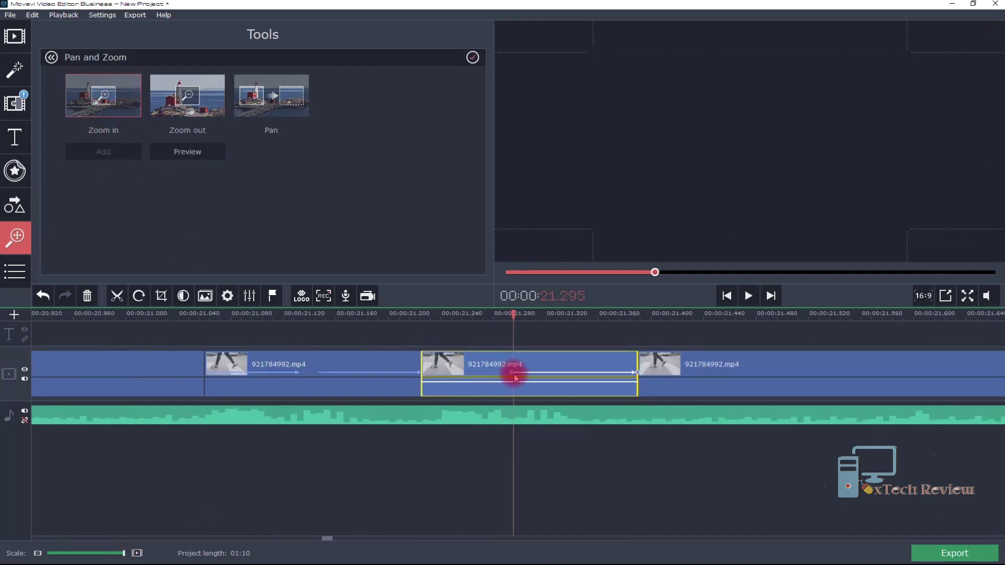
{"action": "left_click_drag", "start_coordinate": [466, 375], "coordinate": [452, 374]}
- Add a Zoom out effect to the second part of the 21.23 s segment and extend it to the segment's end
{"action": "left_click", "coordinate": [541, 372]}
{"action": "left_click", "coordinate": [187, 94]}
{"action": "left_click", "coordinate": [103, 152]}
{"action": "left_click_drag", "start_coordinate": [628, 372], "coordinate": [638, 373]}
- Add a Zoom in effect to the short 921784992.mp4 segment between about 22.22 s and 22.41 s and adjust its position
{"action": "mouse_move", "coordinate": [124, 554]}
{"action": "left_mouse_down"}
{"action": "mouse_move", "coordinate": [106, 556]}
{"action": "mouse_move", "coordinate": [131, 556]}
{"action": "left_mouse_up"}
{"action": "left_click", "coordinate": [595, 382]}
{"action": "left_click", "coordinate": [103, 96]}
{"action": "left_click", "coordinate": [104, 152]}
{"action": "left_click_drag", "start_coordinate": [428, 372], "coordinate": [462, 372]}
- Add a Zoom out effect to the second part of the 22.22 s segment
{"action": "left_click", "coordinate": [549, 373]}
{"action": "left_click", "coordinate": [188, 96]}
{"action": "left_click", "coordinate": [105, 151]}
- Add a Zoom in effect to the short 921784992.mp4 segment between about 22.76 s and 22.94 s and adjust its position
{"action": "left_click", "coordinate": [504, 382]}
{"action": "mouse_move", "coordinate": [124, 554]}
{"action": "left_mouse_down"}
{"action": "mouse_move", "coordinate": [105, 555]}
{"action": "mouse_move", "coordinate": [129, 555]}
{"action": "left_mouse_up"}
{"action": "left_click", "coordinate": [426, 378]}
{"action": "left_click", "coordinate": [115, 94]}
{"action": "left_click", "coordinate": [104, 152]}
{"action": "left_click_drag", "start_coordinate": [428, 373], "coordinate": [463, 377]}
- Add a Zoom out effect to the second part of the 22.76 s segment
{"action": "left_click", "coordinate": [523, 373]}
{"action": "left_click", "coordinate": [187, 96]}
{"action": "left_click", "coordinate": [104, 152]}
{"action": "left_click_drag", "start_coordinate": [123, 553], "coordinate": [114, 554]}
- Add a Zoom in effect followed by a Zoom out effect to the short 921784992.mp4 segment between about 23.80 s and 23.94 s
{"action": "left_click_drag", "start_coordinate": [309, 539], "coordinate": [328, 542]}
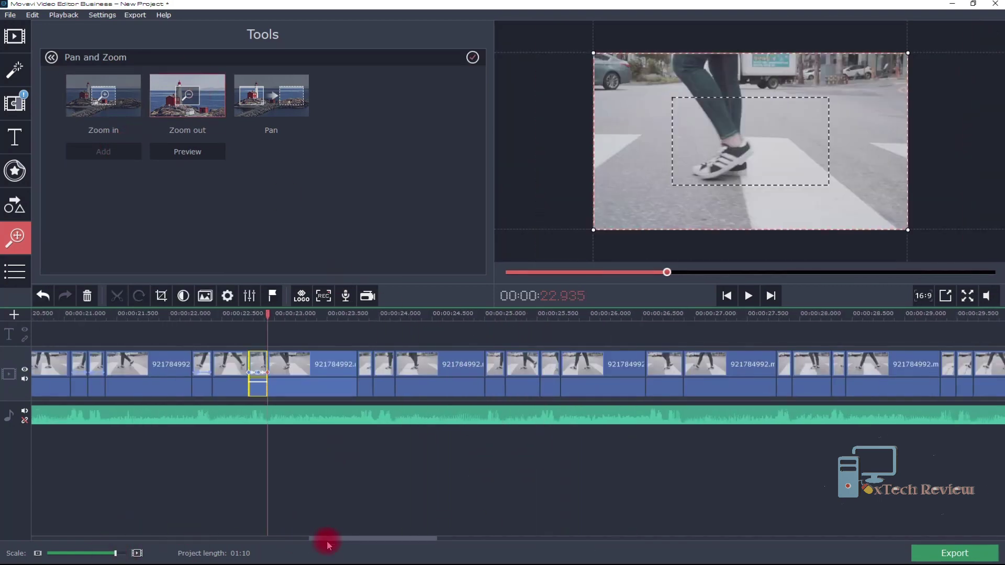
{"action": "left_click", "coordinate": [364, 382]}
{"action": "left_click_drag", "start_coordinate": [115, 553], "coordinate": [130, 554]}
{"action": "left_click", "coordinate": [103, 96]}
{"action": "left_click", "coordinate": [104, 151]}
{"action": "left_click_drag", "start_coordinate": [372, 372], "coordinate": [419, 376]}
{"action": "left_click", "coordinate": [187, 94]}
{"action": "left_click", "coordinate": [112, 552]}
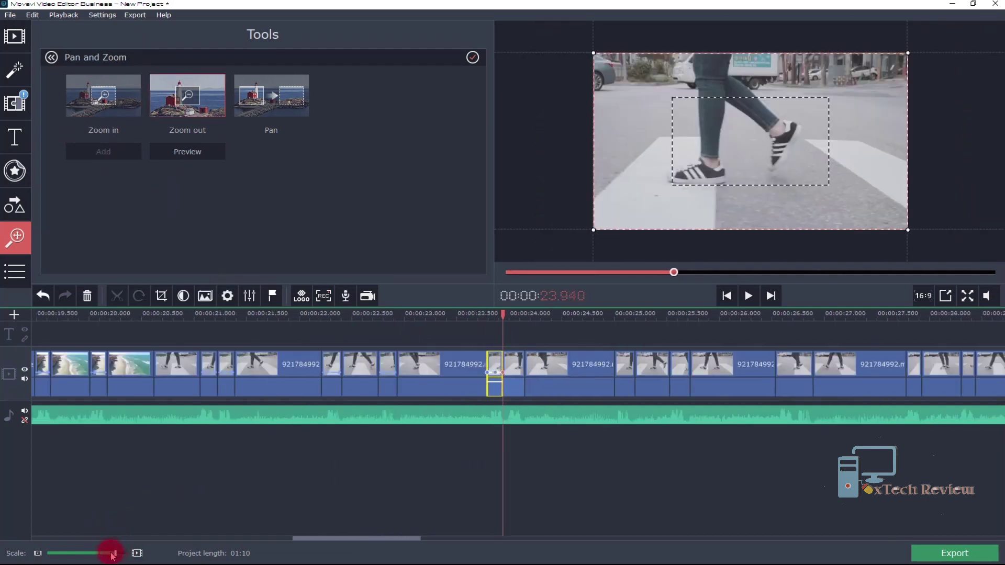
- Continue adding zoom effects to the remaining short 921784992.mp4 segments, from about 23.94 s up to 32.415 s
{"action": "left_click", "coordinate": [127, 555]}
{"action": "left_click", "coordinate": [559, 372]}
{"action": "left_click", "coordinate": [111, 103]}
{"action": "left_click", "coordinate": [104, 152]}
{"action": "left_click", "coordinate": [81, 555]}
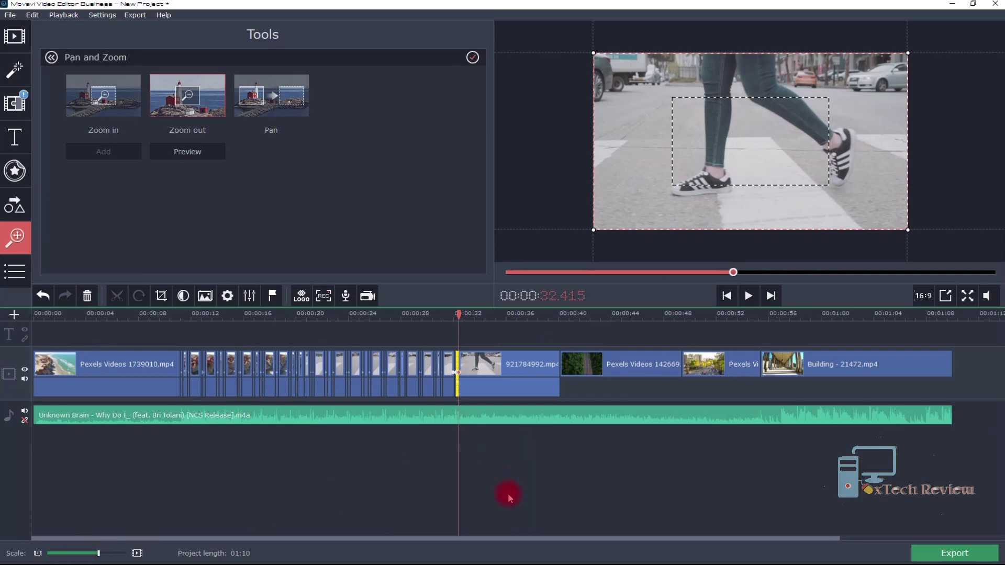
- Delete the leftover music piece beyond the end of the video clips and return the playhead to the start of the project
{"action": "left_click", "coordinate": [509, 498]}
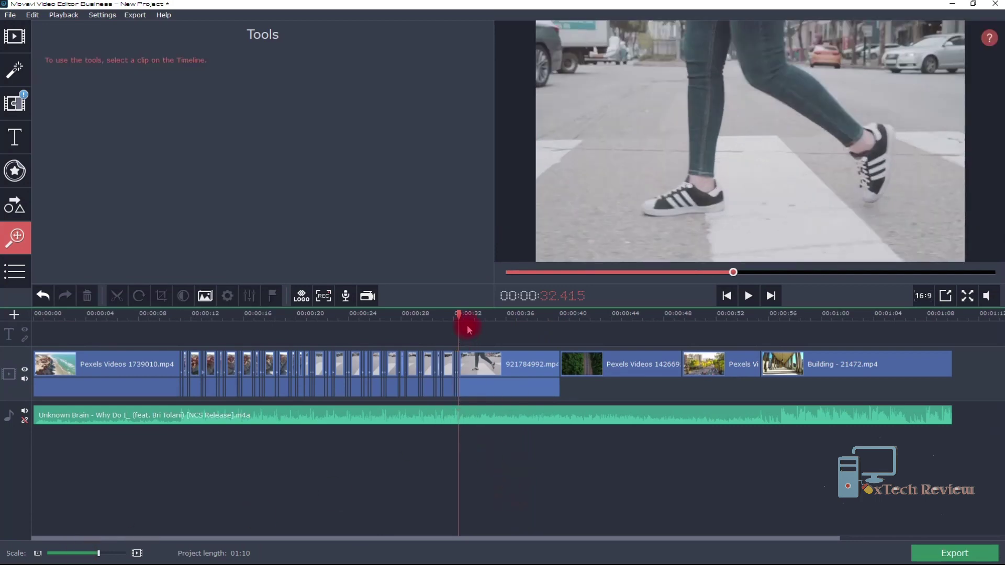
{"action": "right_click", "coordinate": [885, 417]}
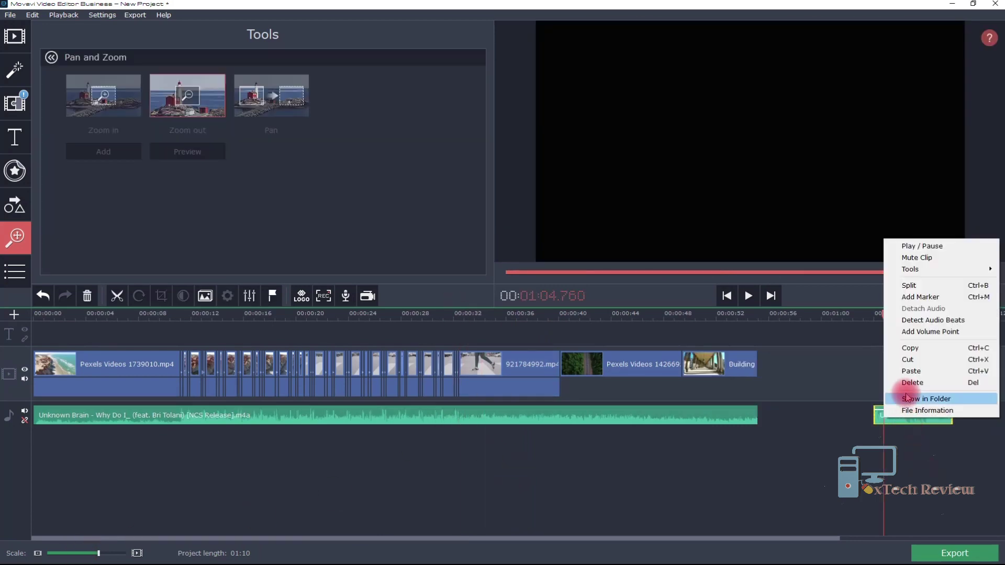
{"action": "left_click", "coordinate": [908, 386]}
{"action": "left_click_drag", "start_coordinate": [761, 317], "coordinate": [2, 404]}
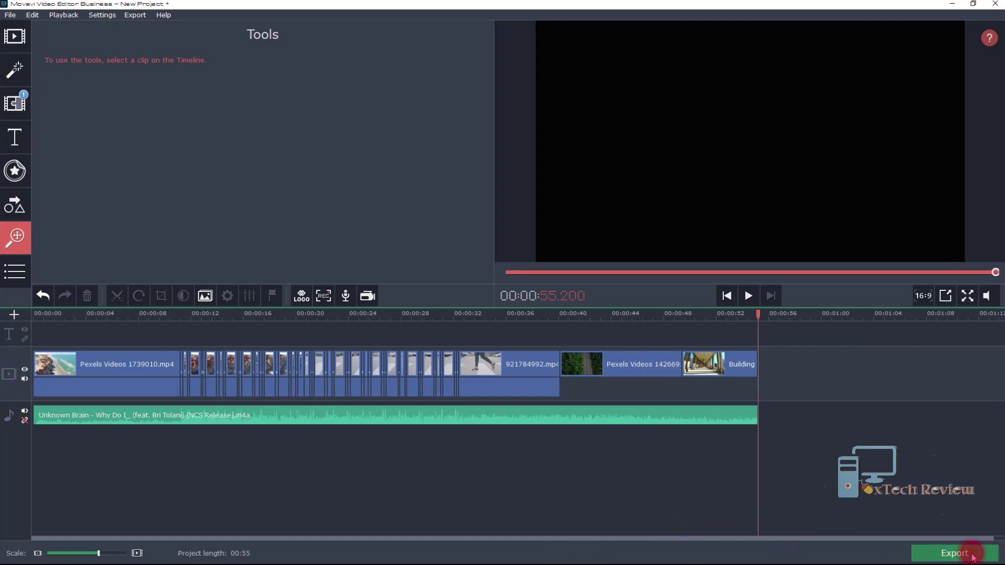
- Export the project as an MP4 named New Project to the Documents folder, and minimize the editor
{"action": "left_click", "coordinate": [933, 547]}
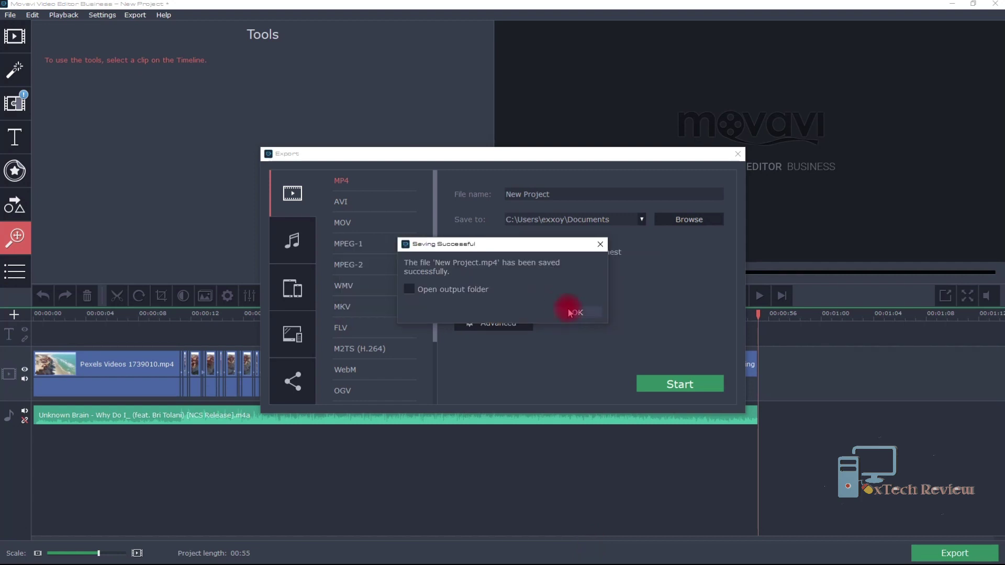
{"action": "left_click", "coordinate": [570, 311]}
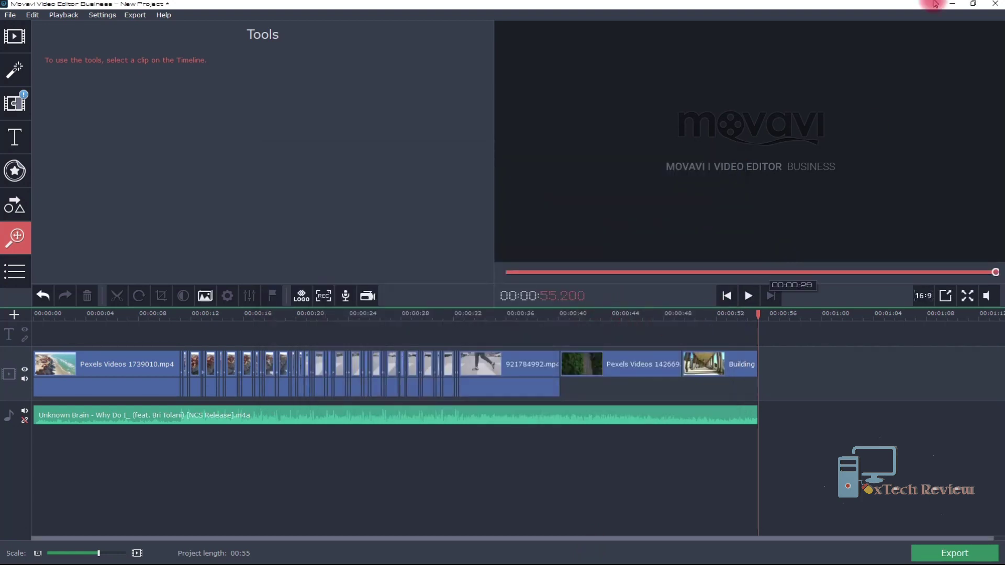
{"action": "left_click", "coordinate": [953, 7]}
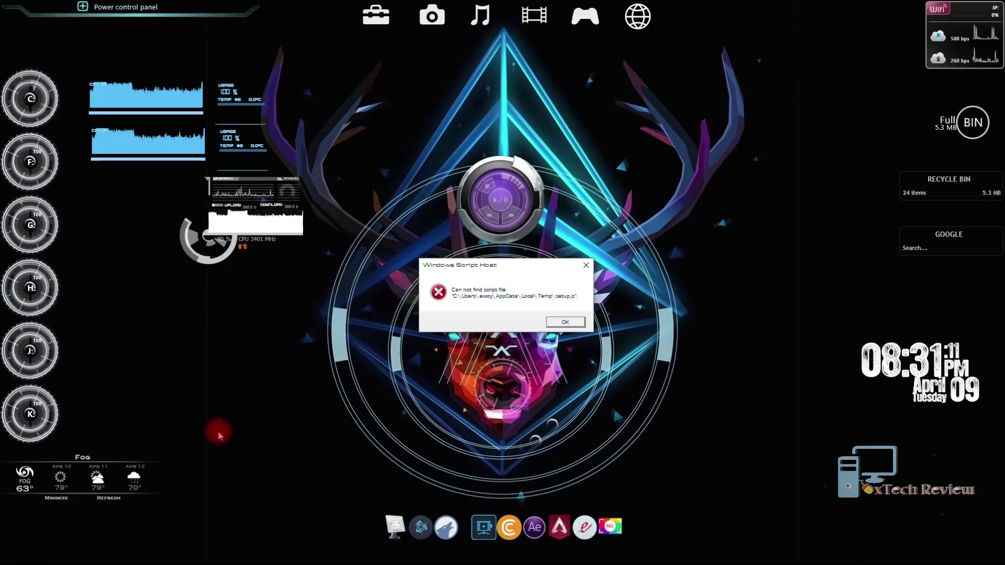